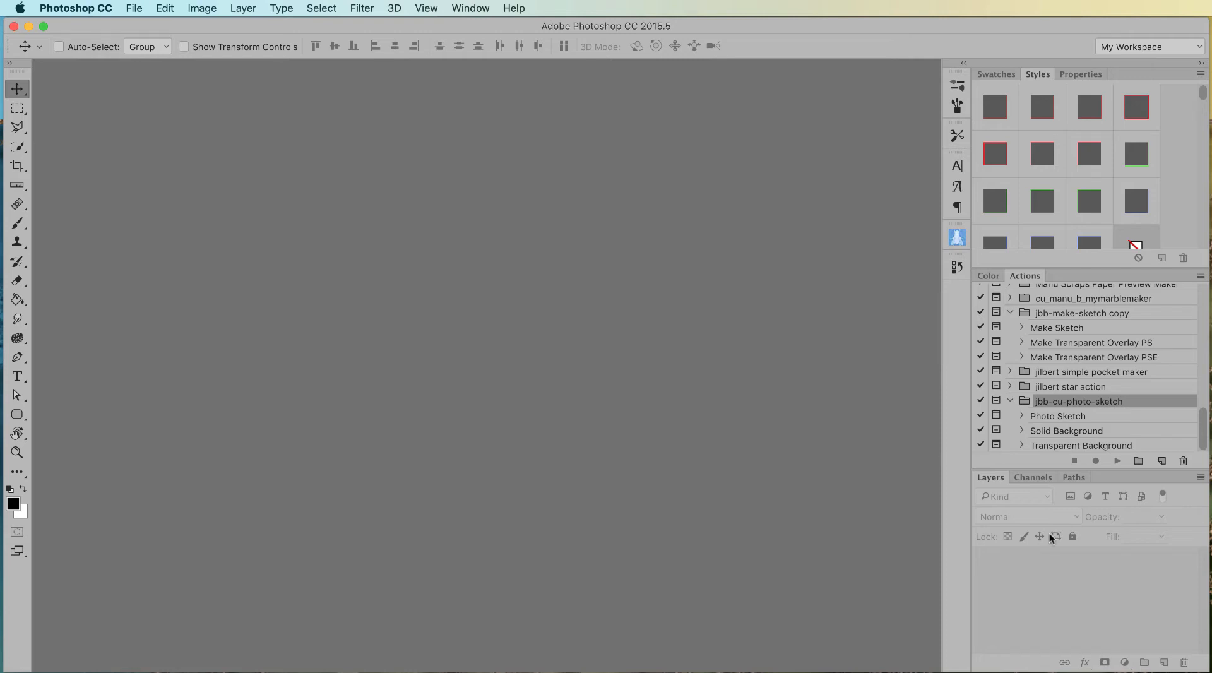
Run the Photo Sketch action from the jbb-cu-photo-sketch set to create the 3600 x 3600 px document.
click(1068, 418)
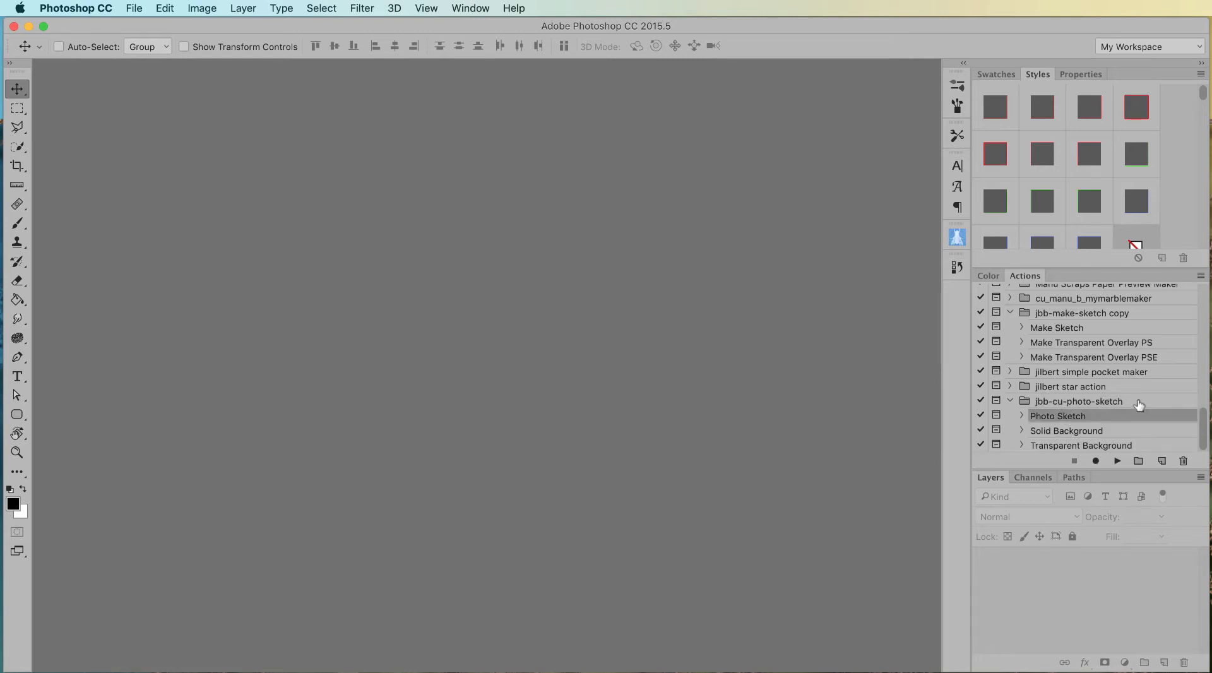
click(1118, 461)
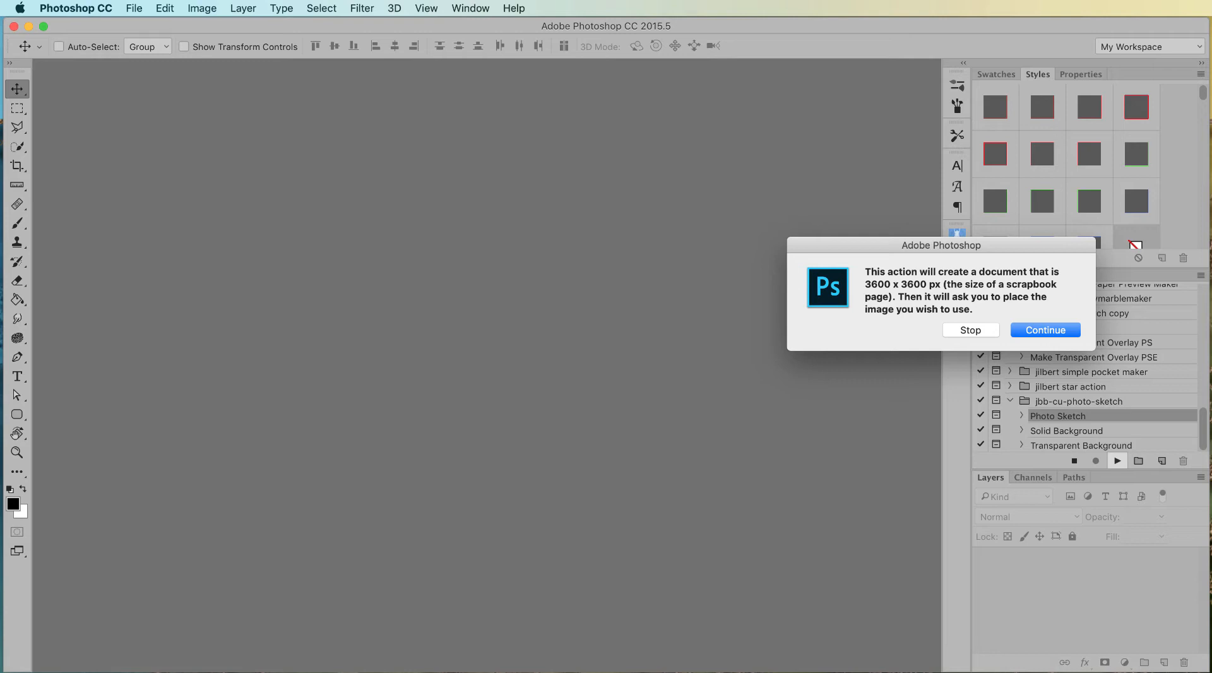
click(1040, 334)
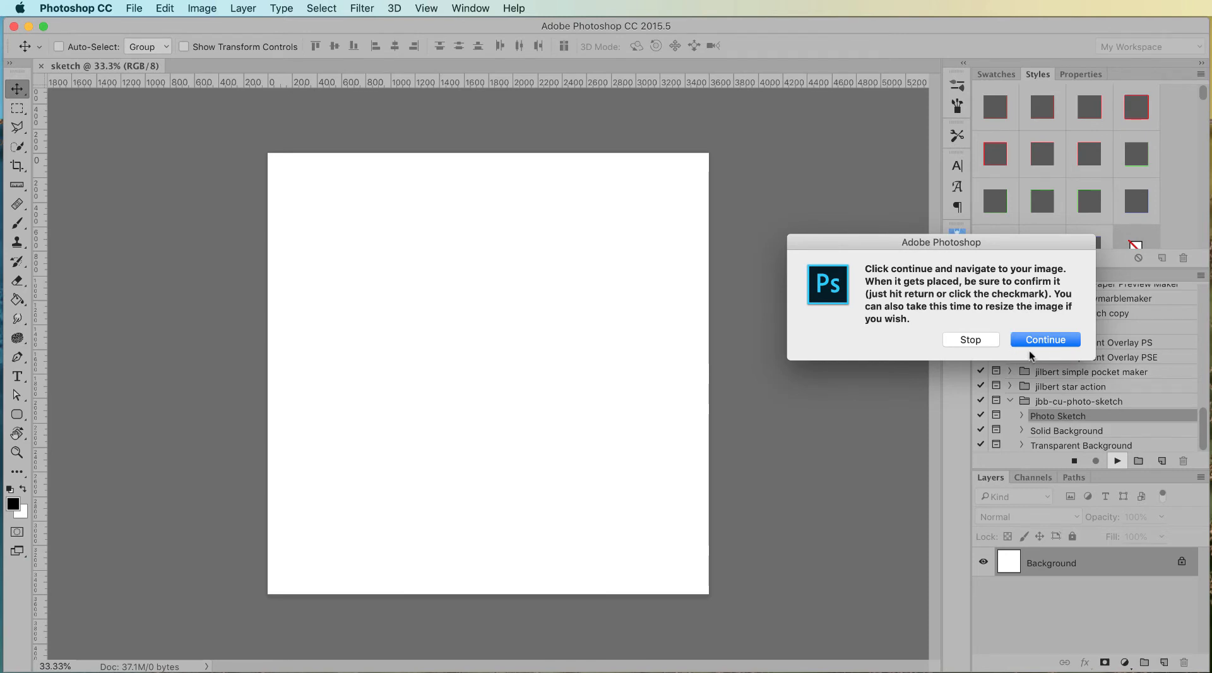
Place start-photo.jpg from the Desktop into the sketch document, nudge it slightly off-centre, and commit the placement.
click(1046, 341)
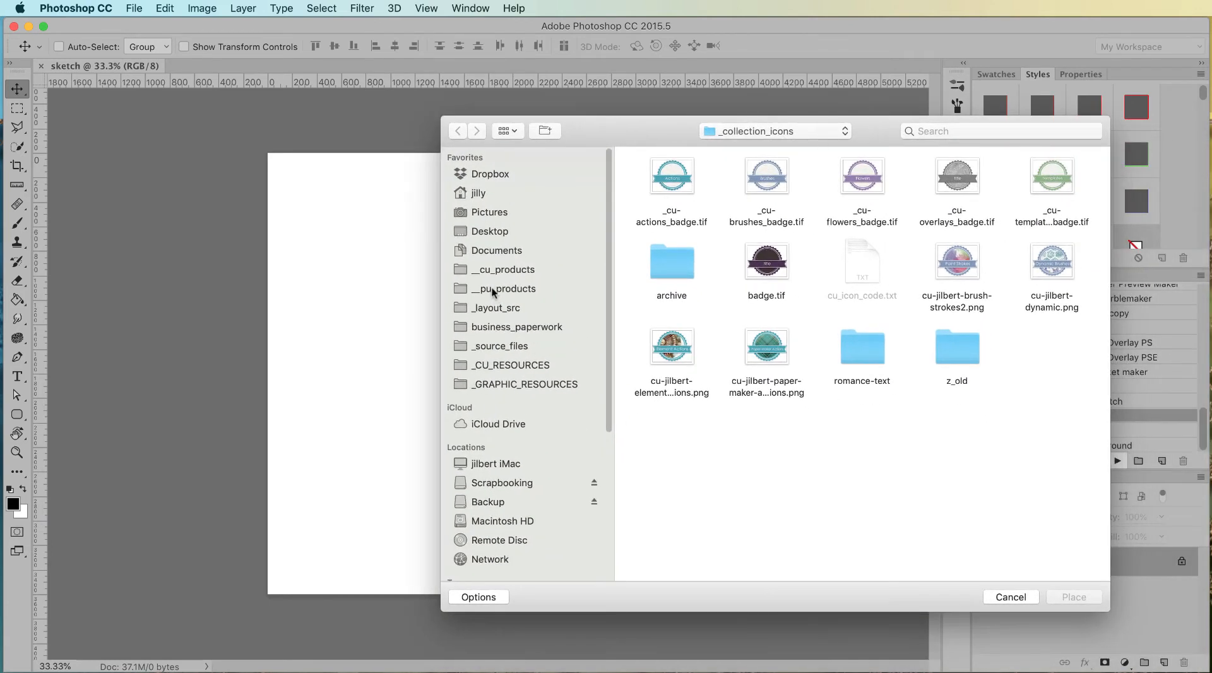
click(482, 237)
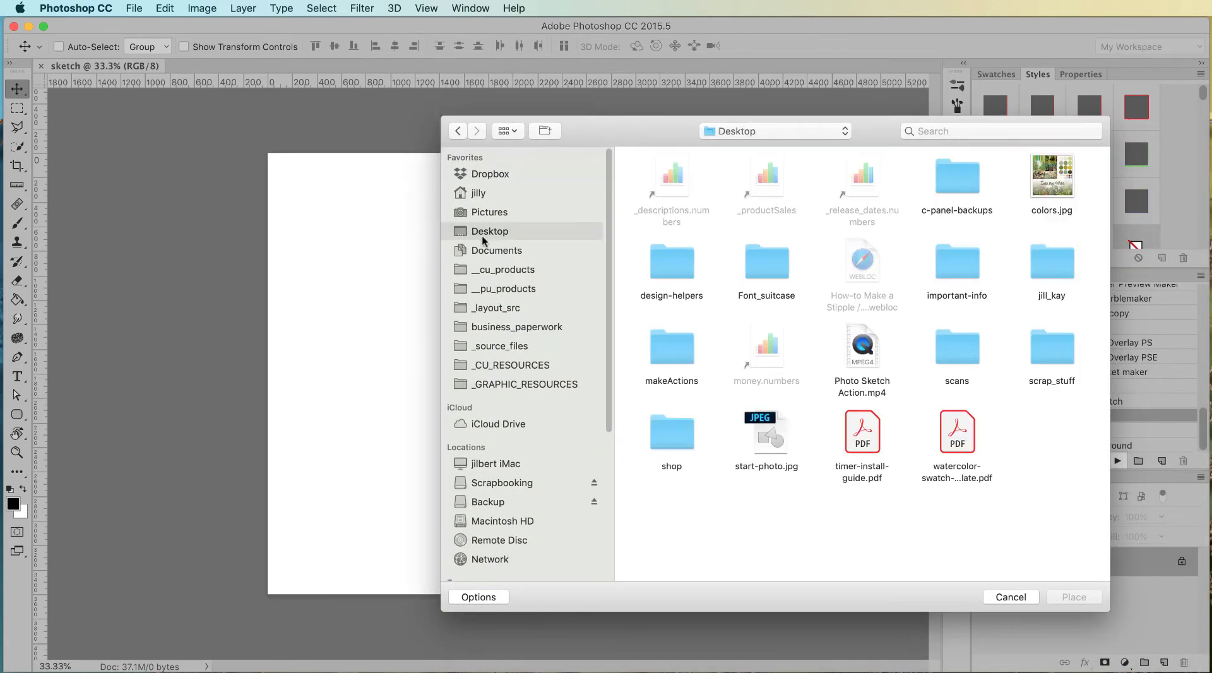
click(756, 432)
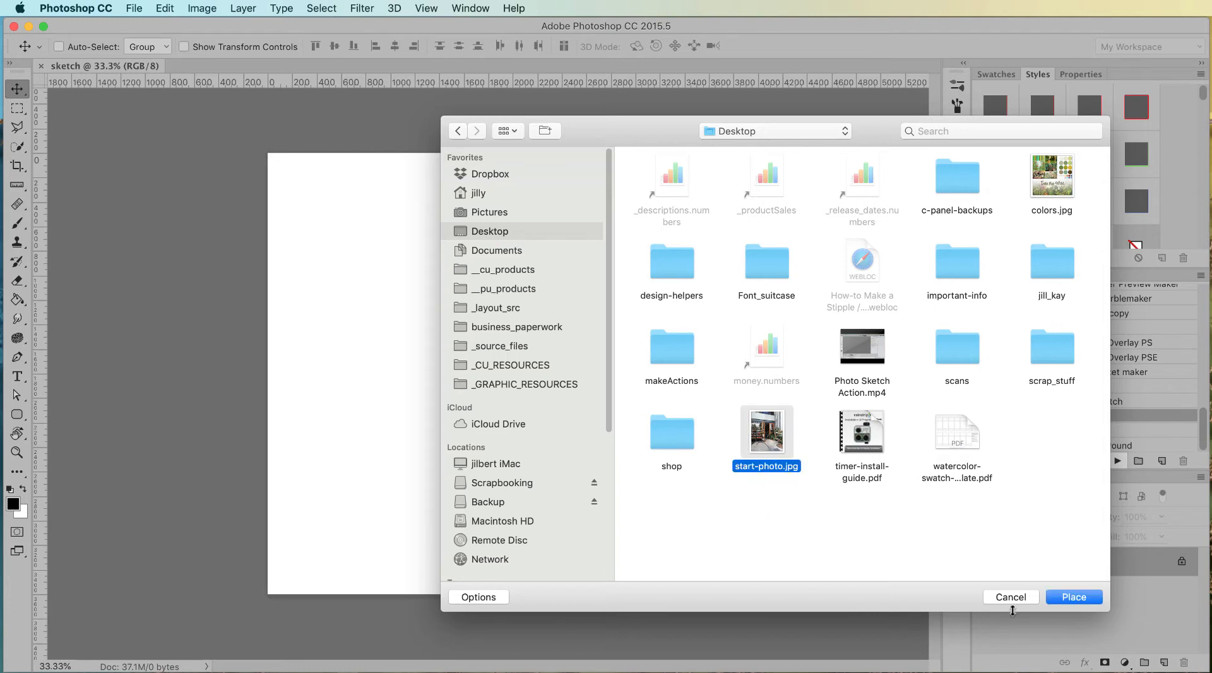
click(1073, 597)
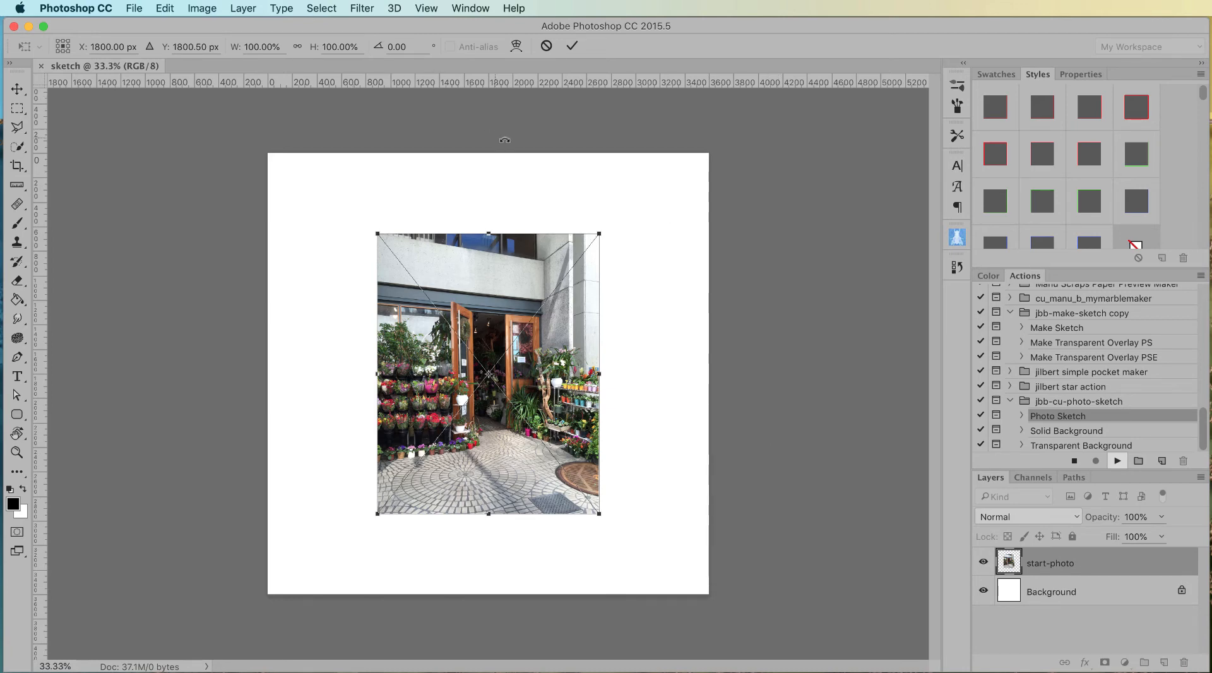
drag(552, 383, 510, 380)
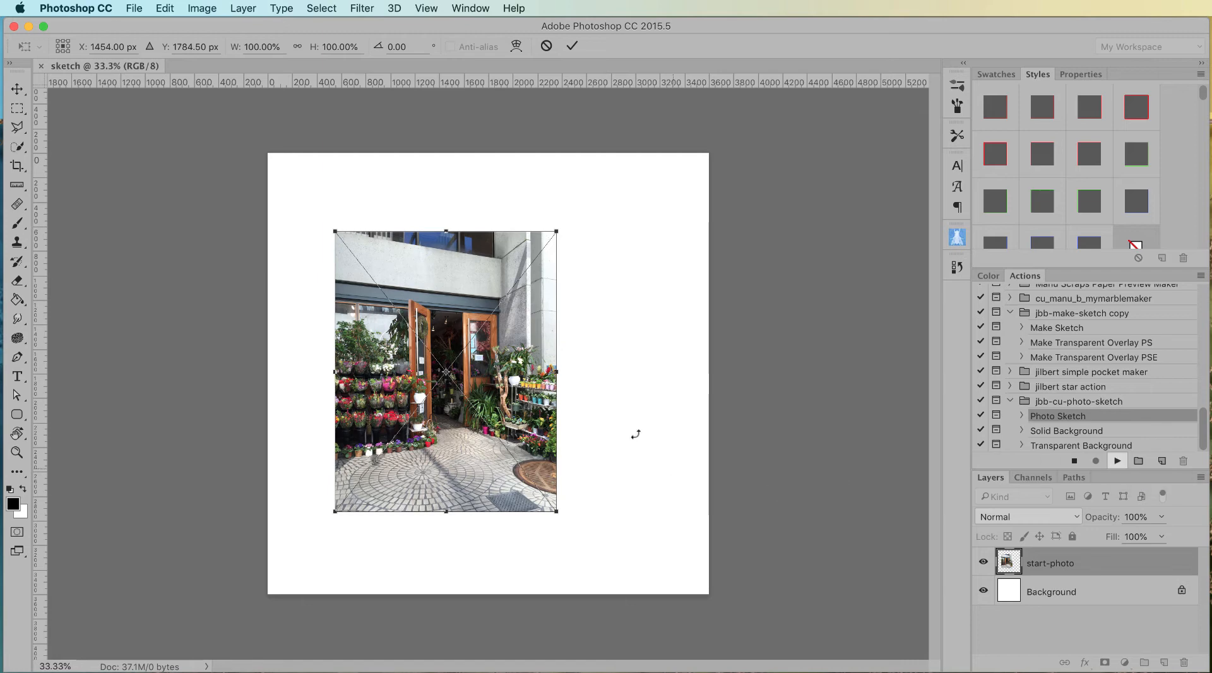
click(580, 49)
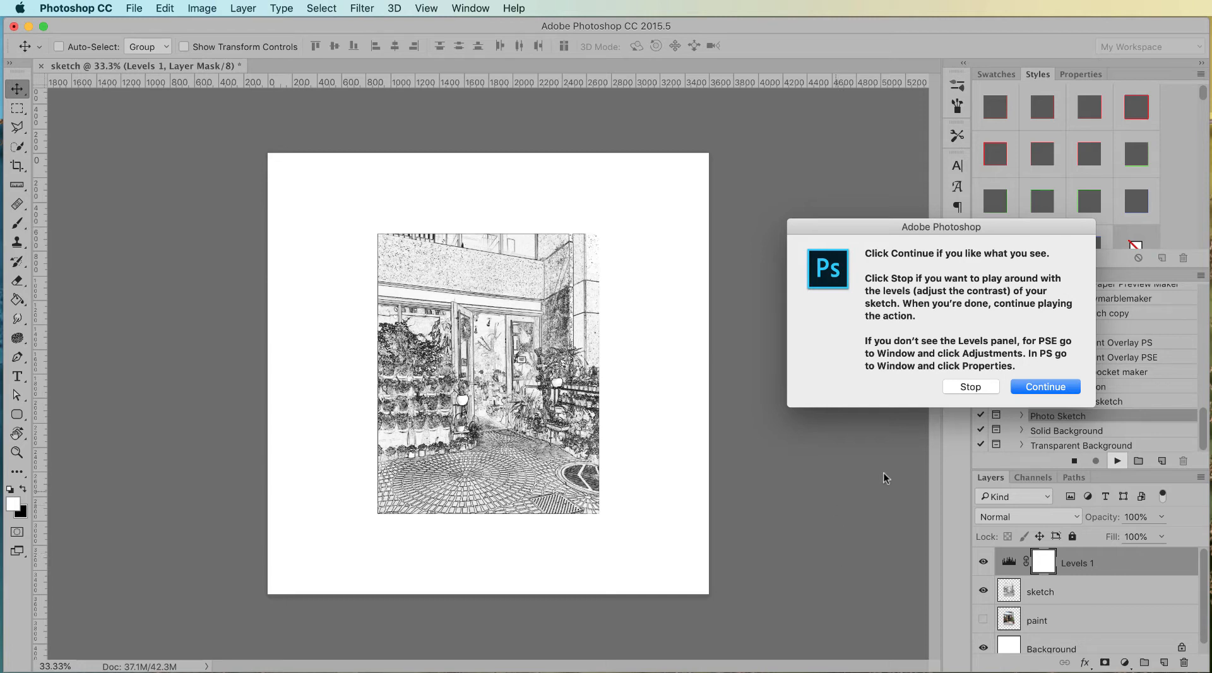
Pause the action and set the Levels 1 adjustment's black input to 42 and white input to 243.
click(956, 386)
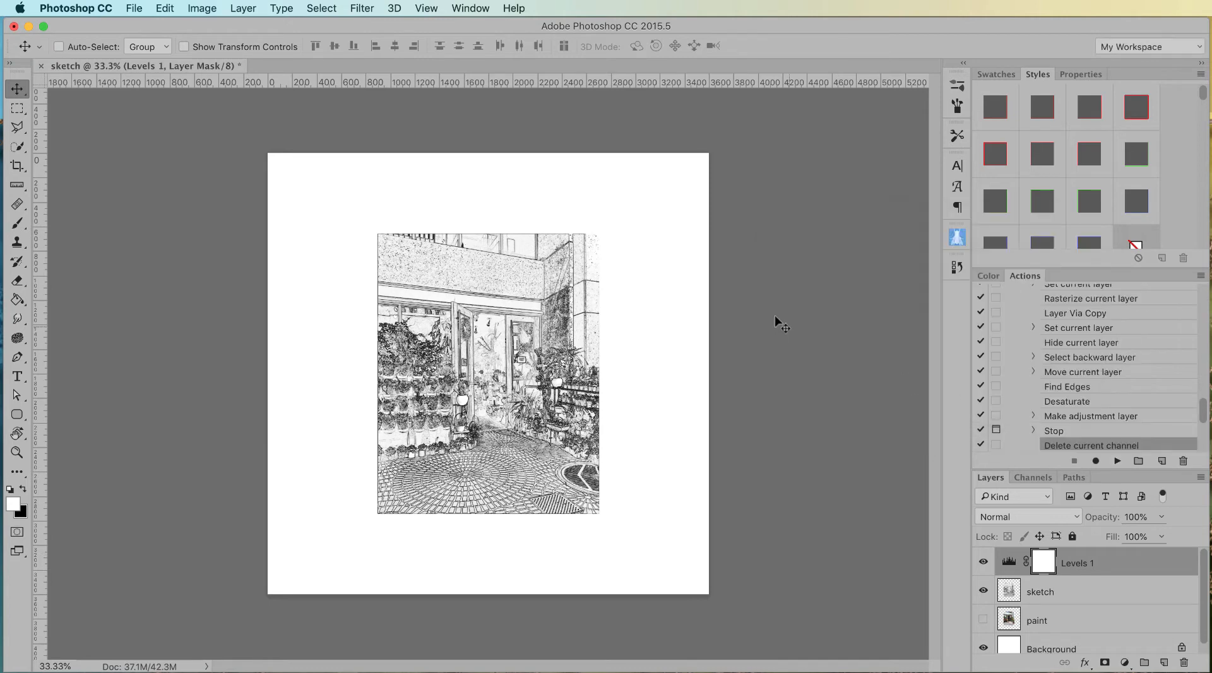
click(1088, 74)
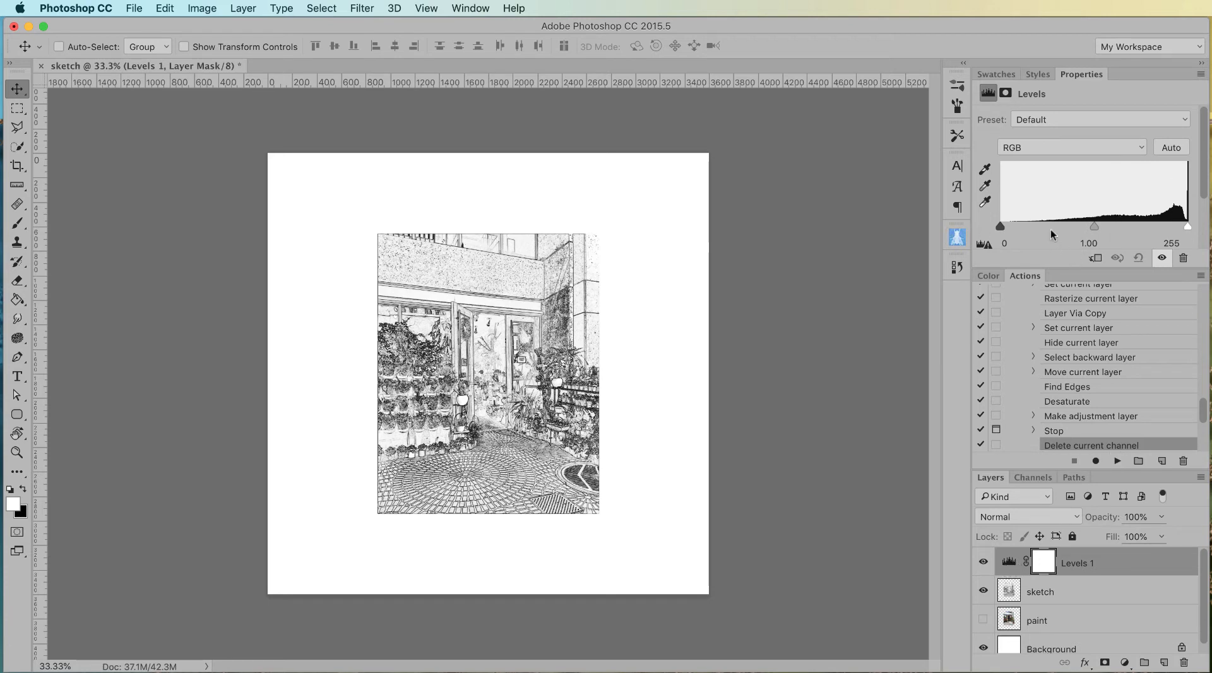
drag(1021, 225, 1031, 226)
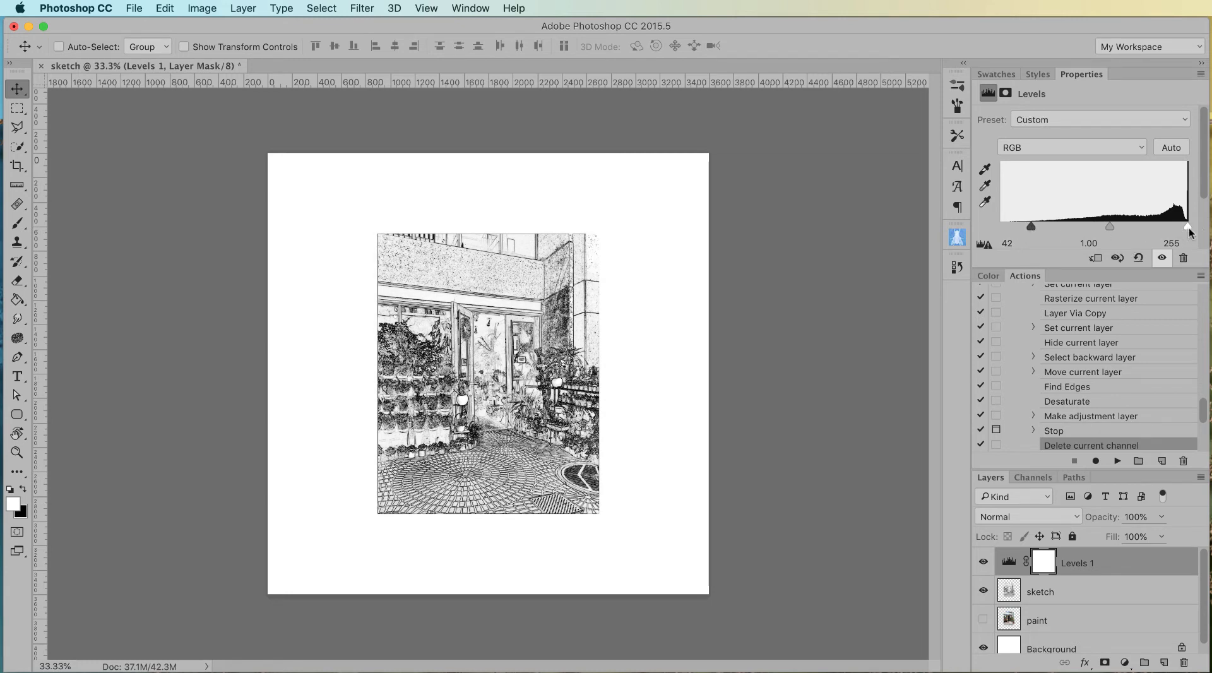
drag(1188, 228, 1179, 233)
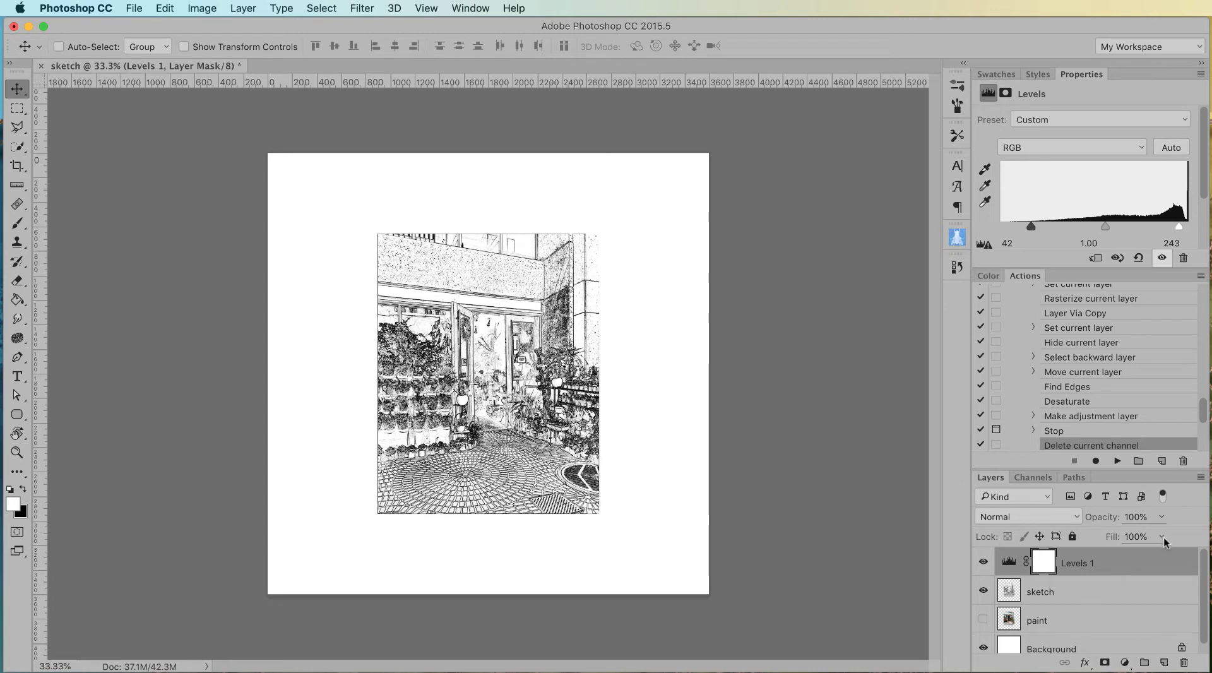
Resume the action until it stops for painting the sketch layer's mask, and set up a soft round brush at 400 px.
click(1117, 461)
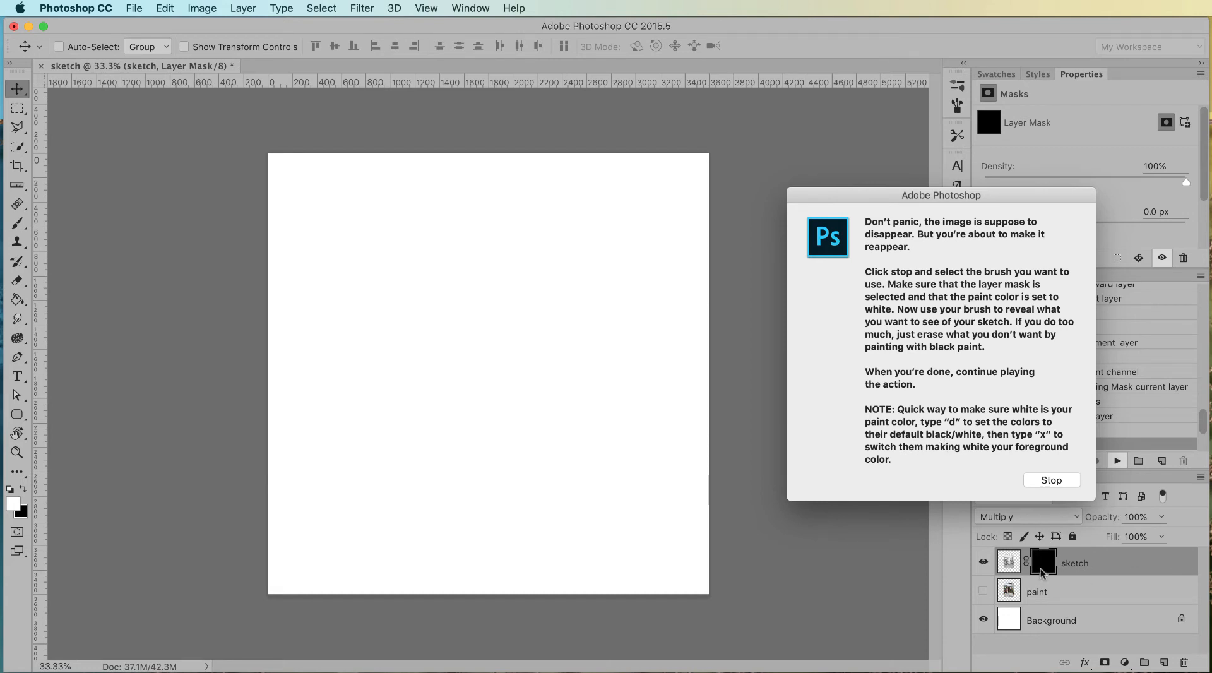
click(1067, 482)
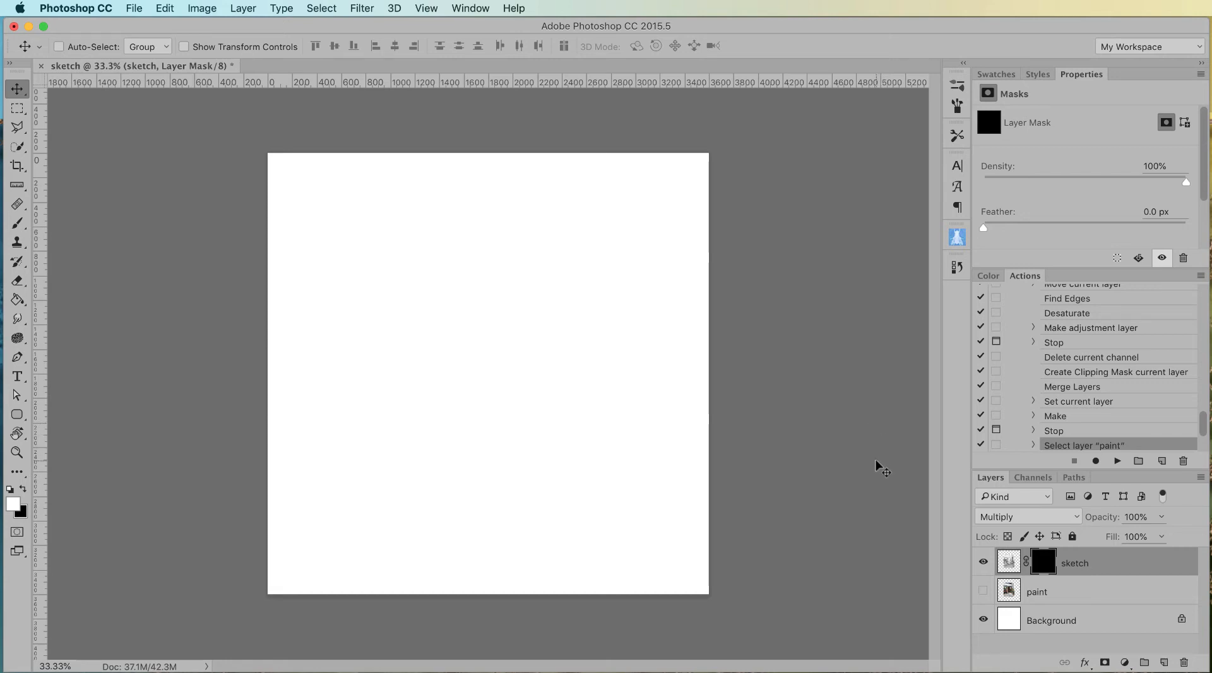
key(b)
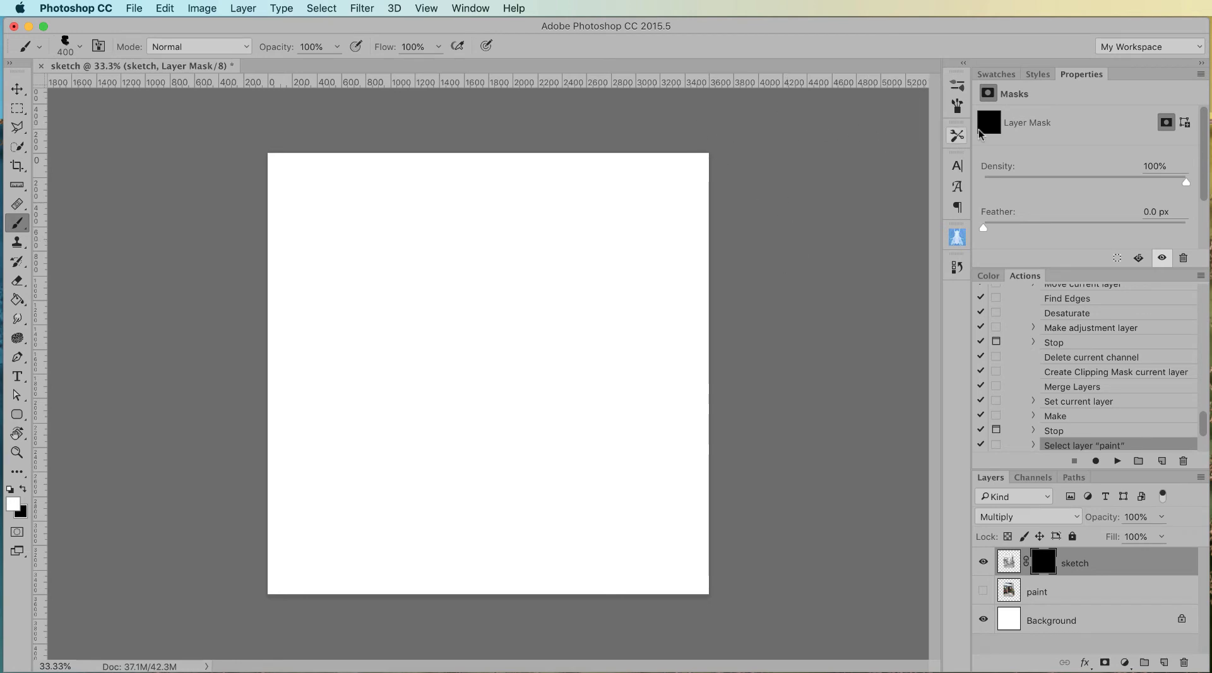
click(957, 85)
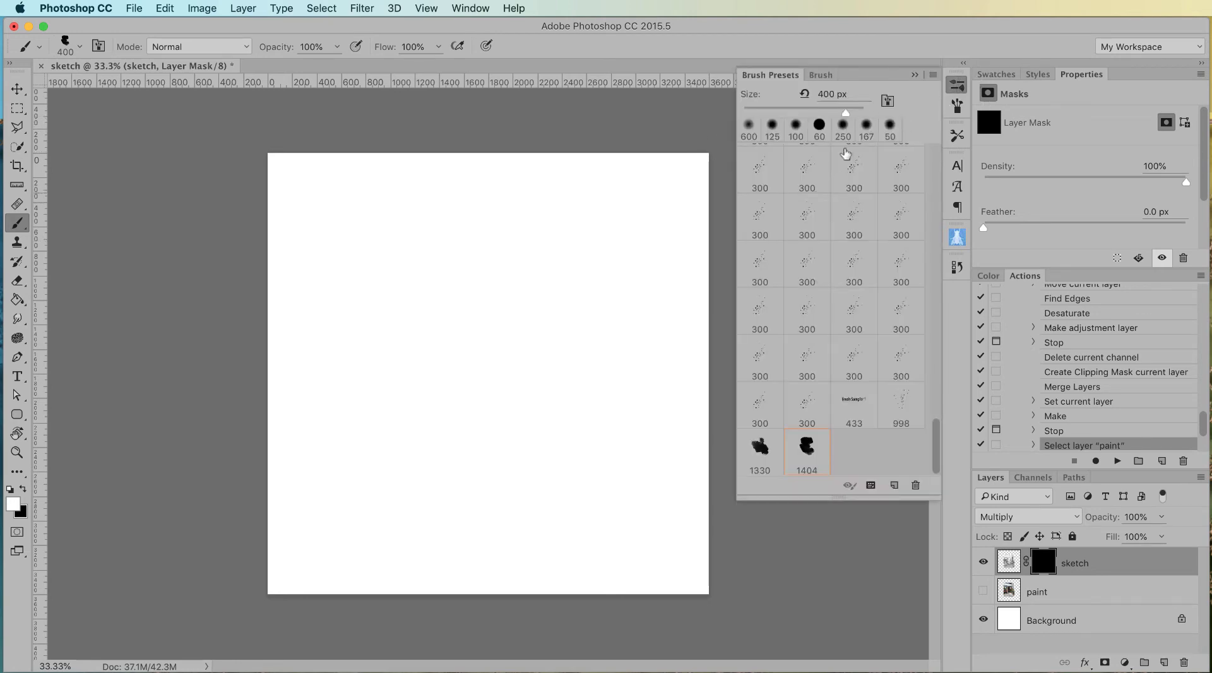
click(794, 130)
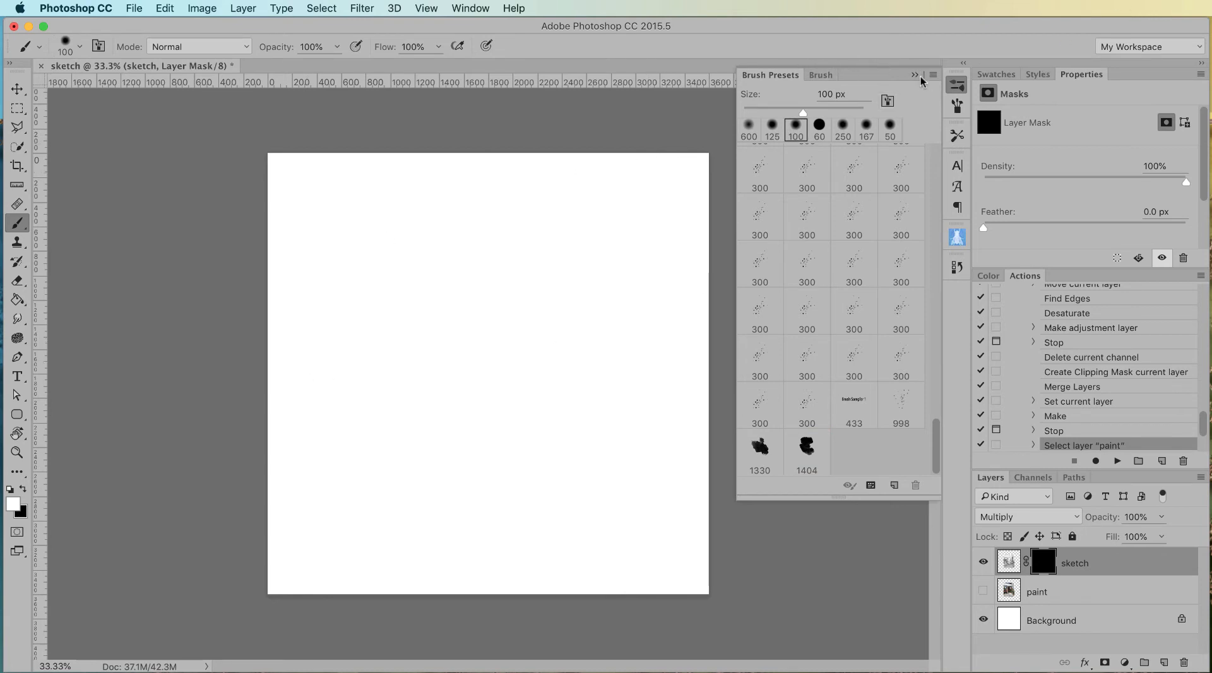
key(bracketright)
key(bracketright)
key(bracketright)
key(bracketright)
key(bracketright)
key(bracketright)
key(bracketright)
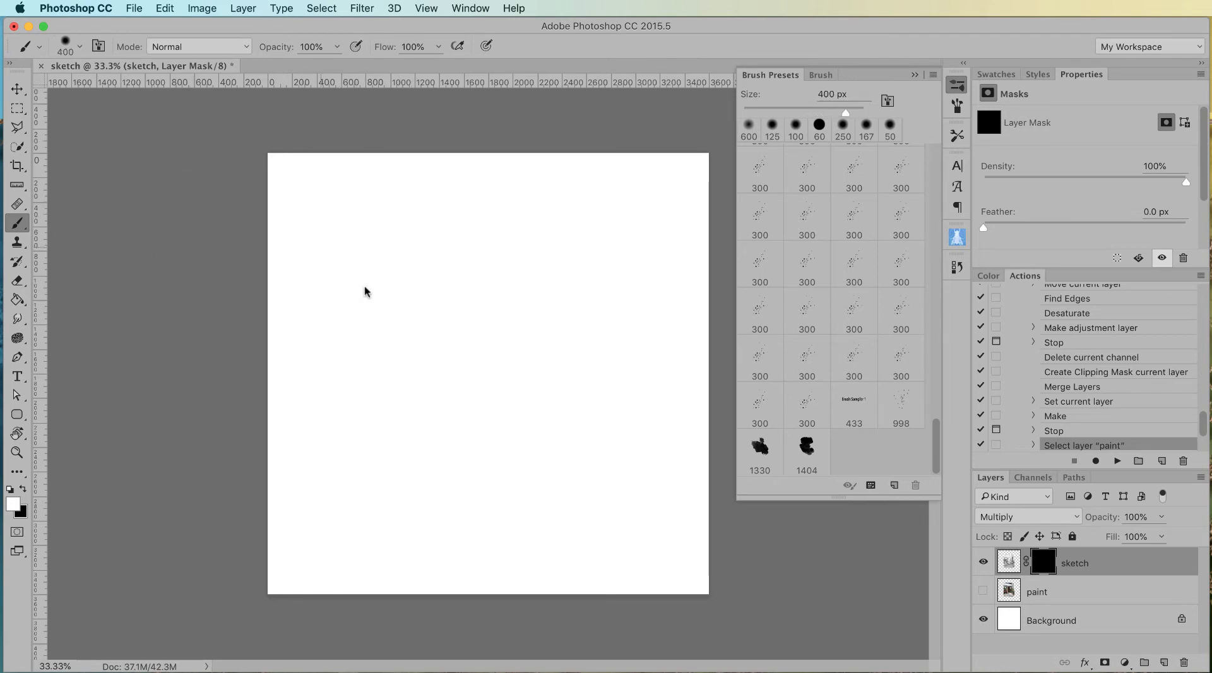
Paint the sketch layer's mask white to reveal the middle of the storefront, trimming excess at the flower stand's edge with black.
mouse_move(517, 343)
mouse_down()
mouse_move(481, 263)
mouse_move(451, 315)
mouse_move(483, 364)
mouse_move(439, 413)
mouse_move(501, 436)
mouse_move(497, 457)
mouse_move(541, 465)
mouse_move(552, 449)
mouse_move(525, 423)
mouse_move(549, 385)
mouse_move(506, 375)
mouse_move(613, 344)
mouse_up()
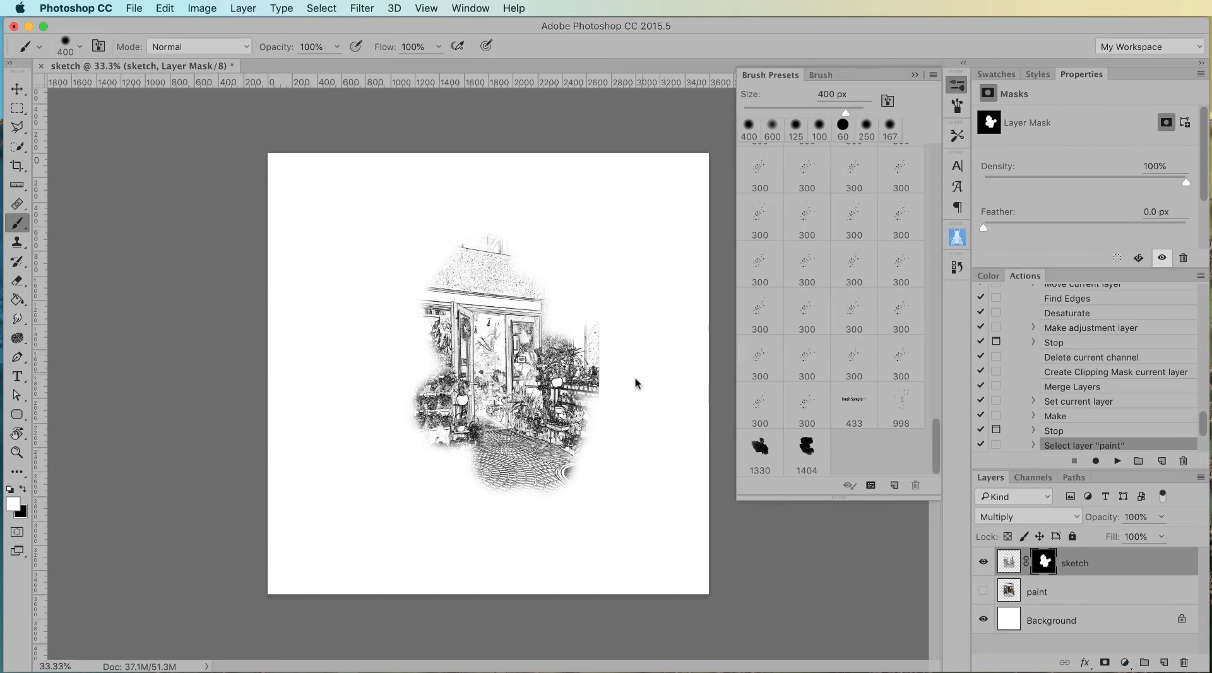
key(x)
mouse_move(606, 390)
mouse_down()
mouse_move(571, 336)
mouse_move(575, 312)
mouse_move(598, 305)
mouse_move(605, 383)
mouse_move(636, 433)
mouse_up()
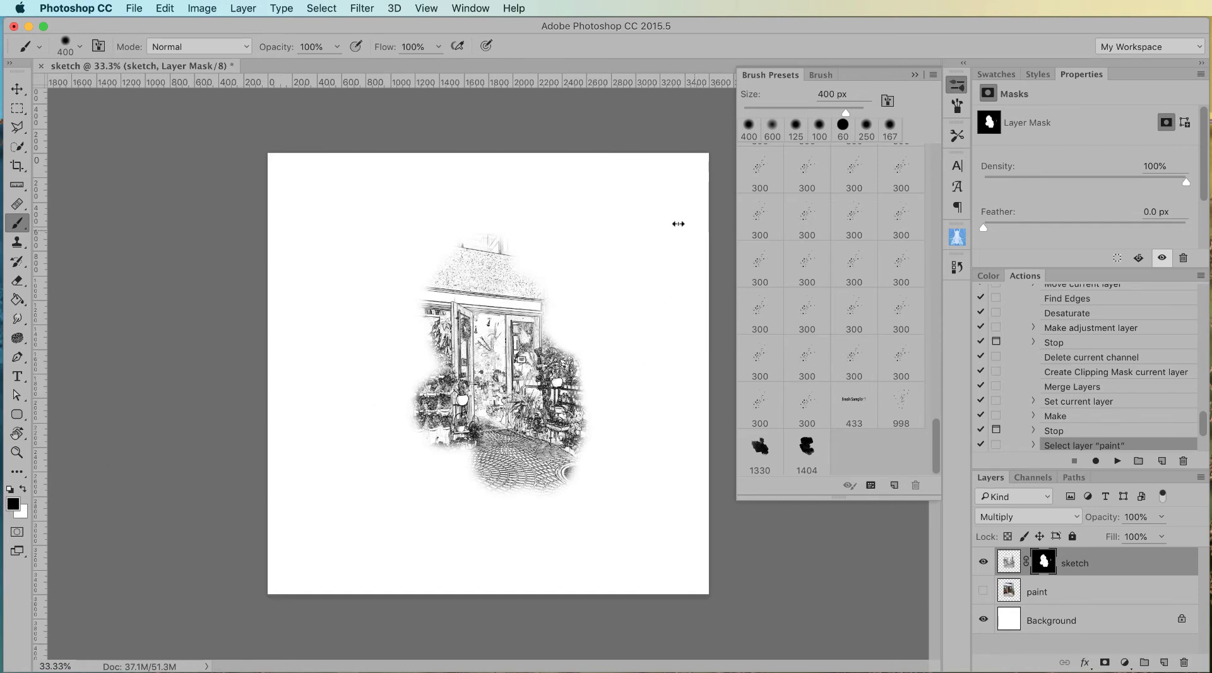
key(x)
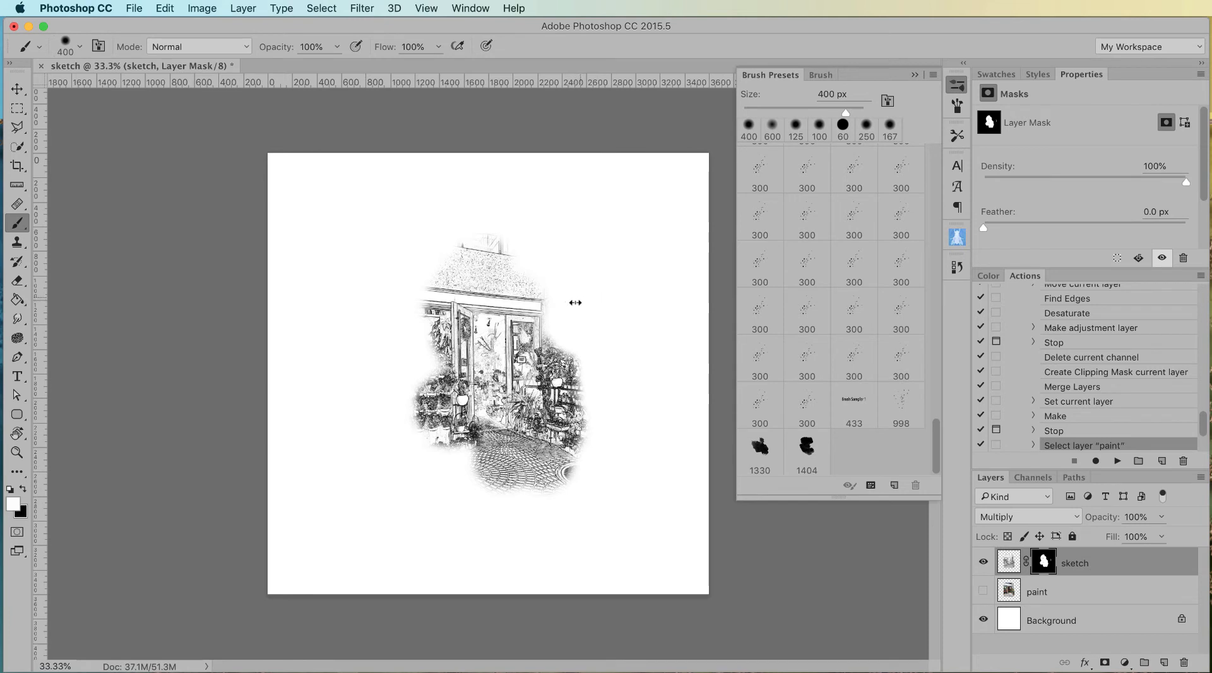
mouse_move(549, 340)
mouse_down()
mouse_move(565, 325)
mouse_move(541, 289)
mouse_move(541, 253)
mouse_move(559, 256)
mouse_move(508, 240)
mouse_up()
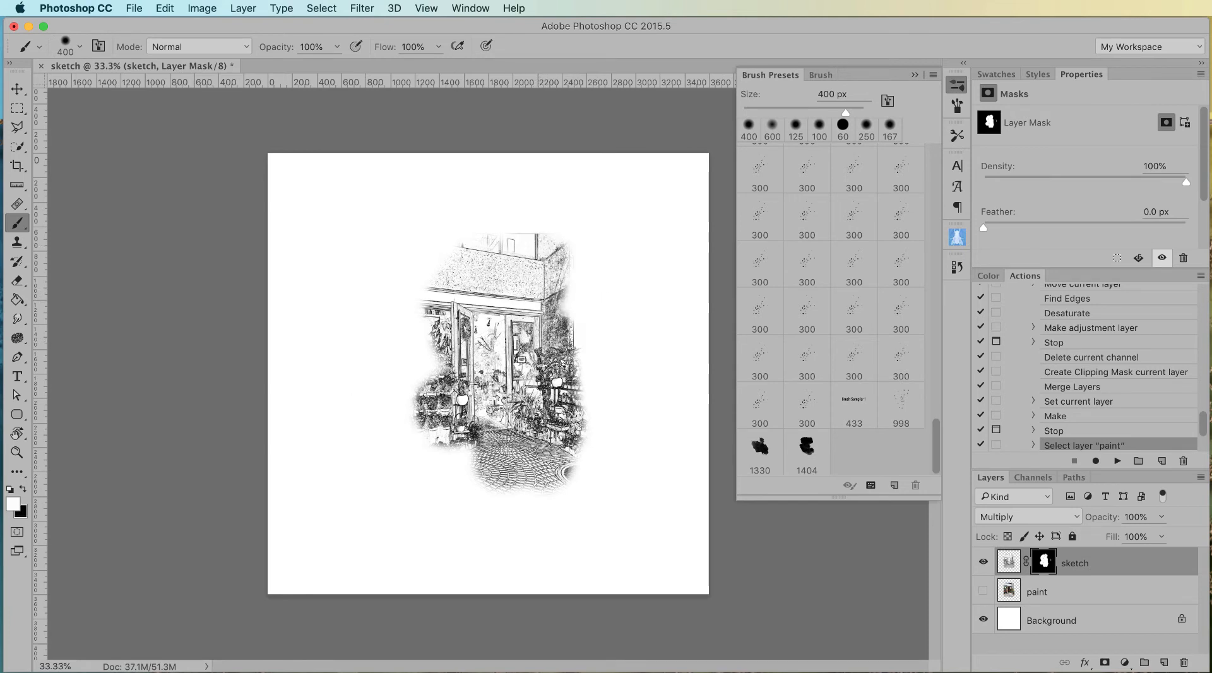
Resume the action to add a black mask to the paint layer and stop it for painting.
click(917, 75)
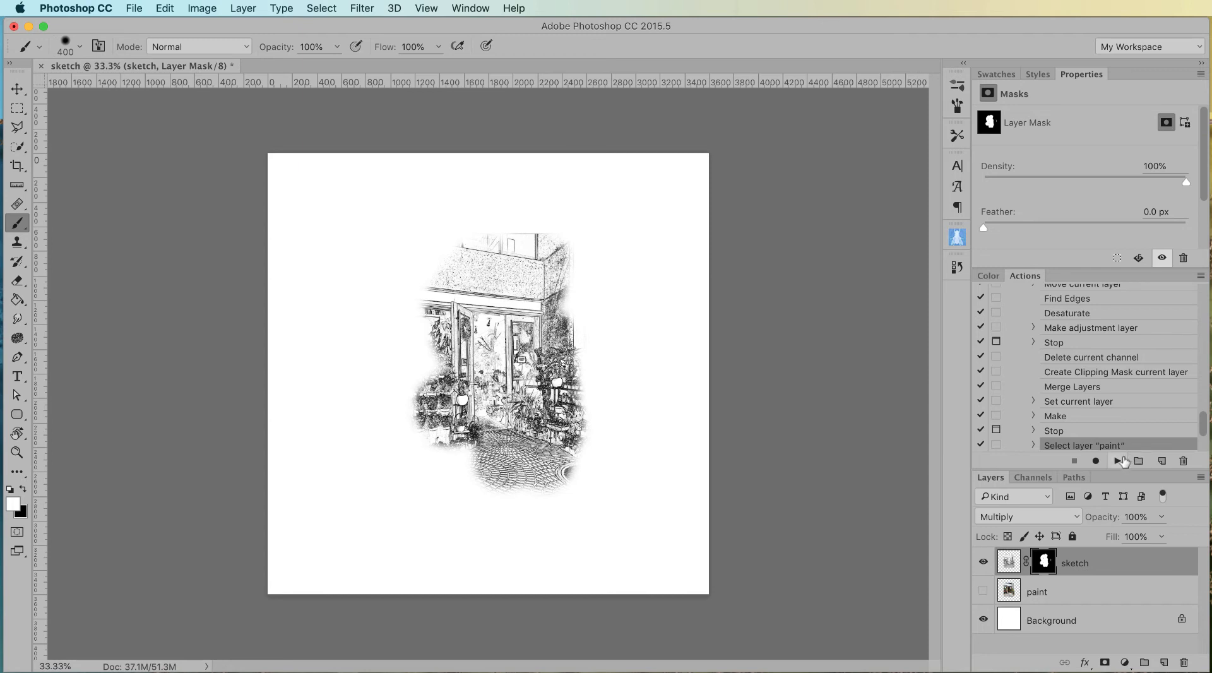
click(1118, 461)
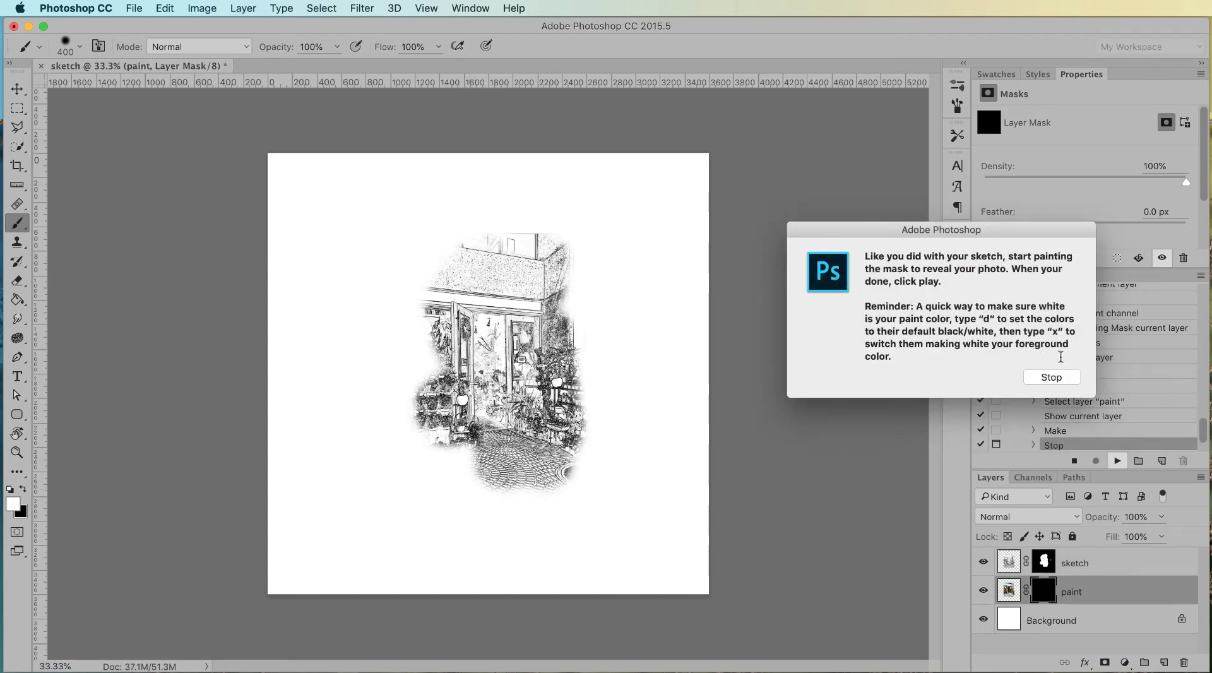
click(1052, 377)
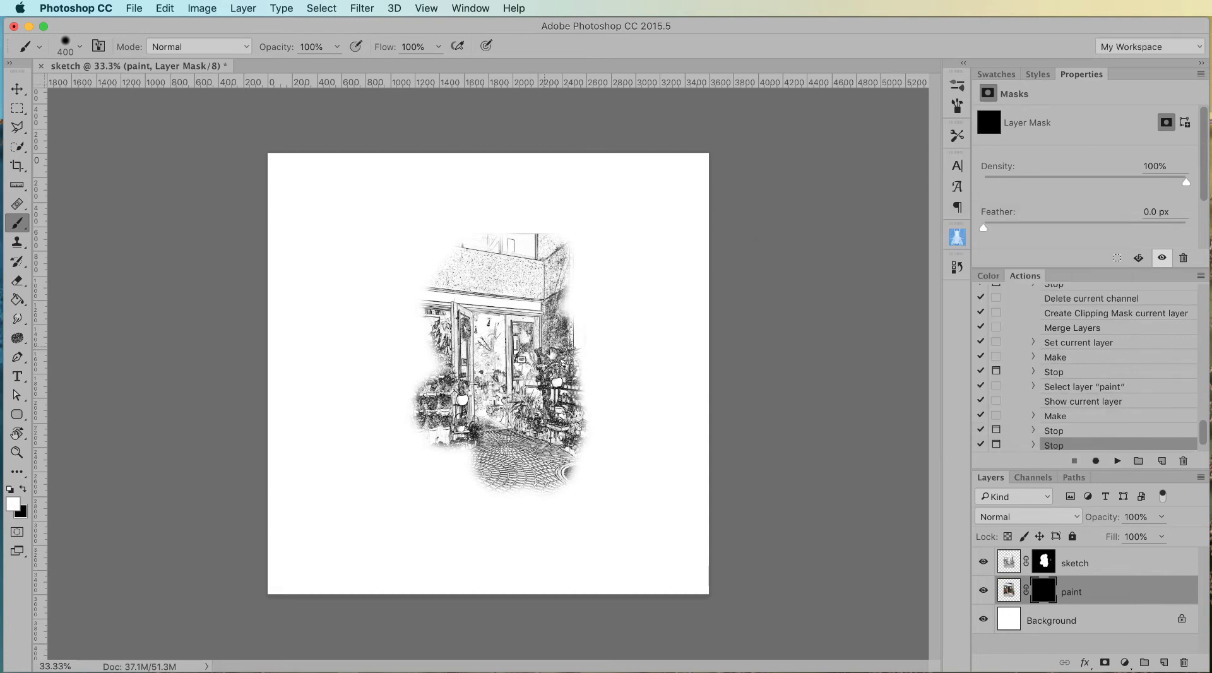
Brush the colour photo in on the paint layer's mask with white at 400 px, and paint it back out with black.
mouse_move(532, 333)
mouse_down()
mouse_move(554, 250)
mouse_move(511, 264)
mouse_move(520, 250)
mouse_move(483, 277)
mouse_move(502, 314)
mouse_move(543, 332)
mouse_move(566, 398)
mouse_move(512, 436)
mouse_move(487, 486)
mouse_move(501, 462)
mouse_move(495, 380)
mouse_move(526, 371)
mouse_move(494, 332)
mouse_move(472, 328)
mouse_move(498, 423)
mouse_up()
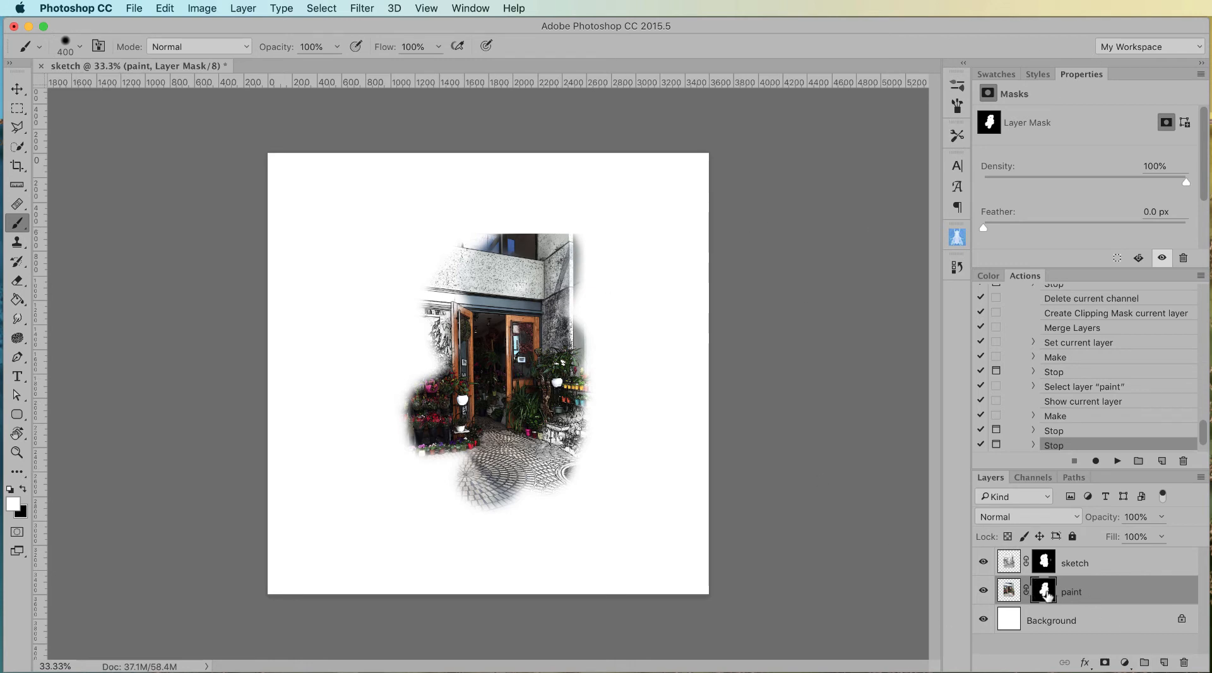
key(x)
mouse_move(569, 423)
mouse_down()
mouse_move(480, 404)
mouse_move(564, 257)
mouse_move(560, 198)
mouse_up()
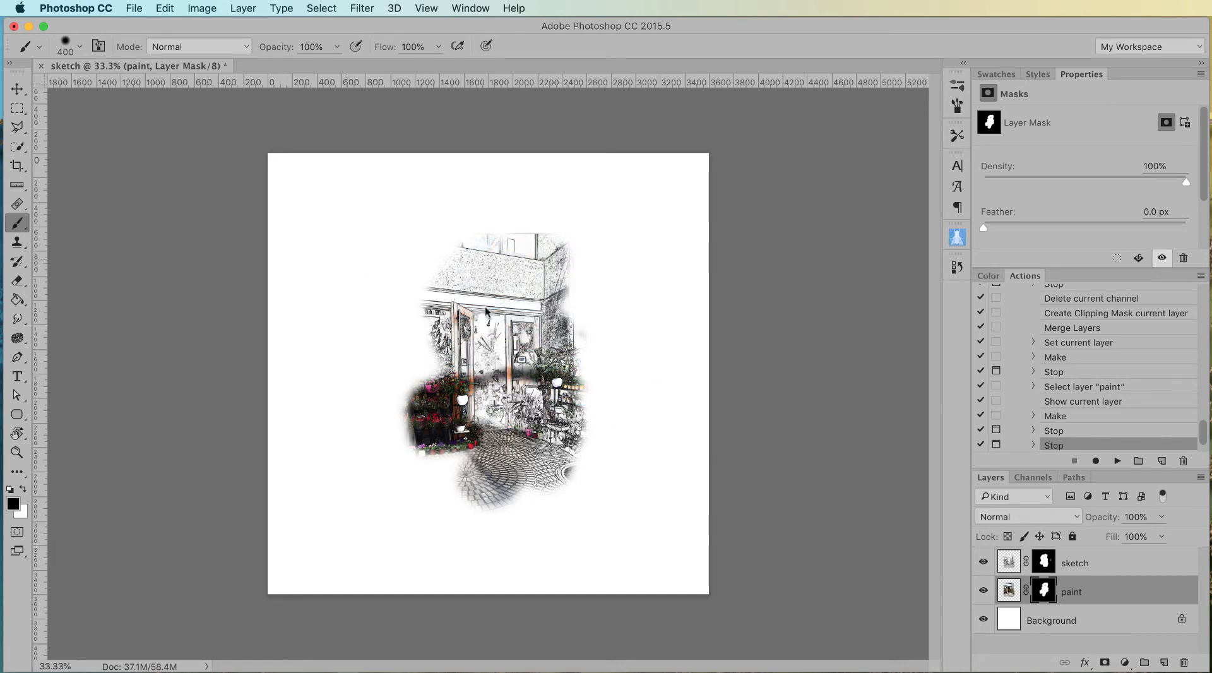
mouse_move(559, 374)
mouse_down()
mouse_move(451, 382)
mouse_move(436, 429)
mouse_move(494, 455)
mouse_up()
mouse_move(422, 435)
mouse_down()
mouse_move(503, 490)
mouse_move(543, 436)
mouse_up()
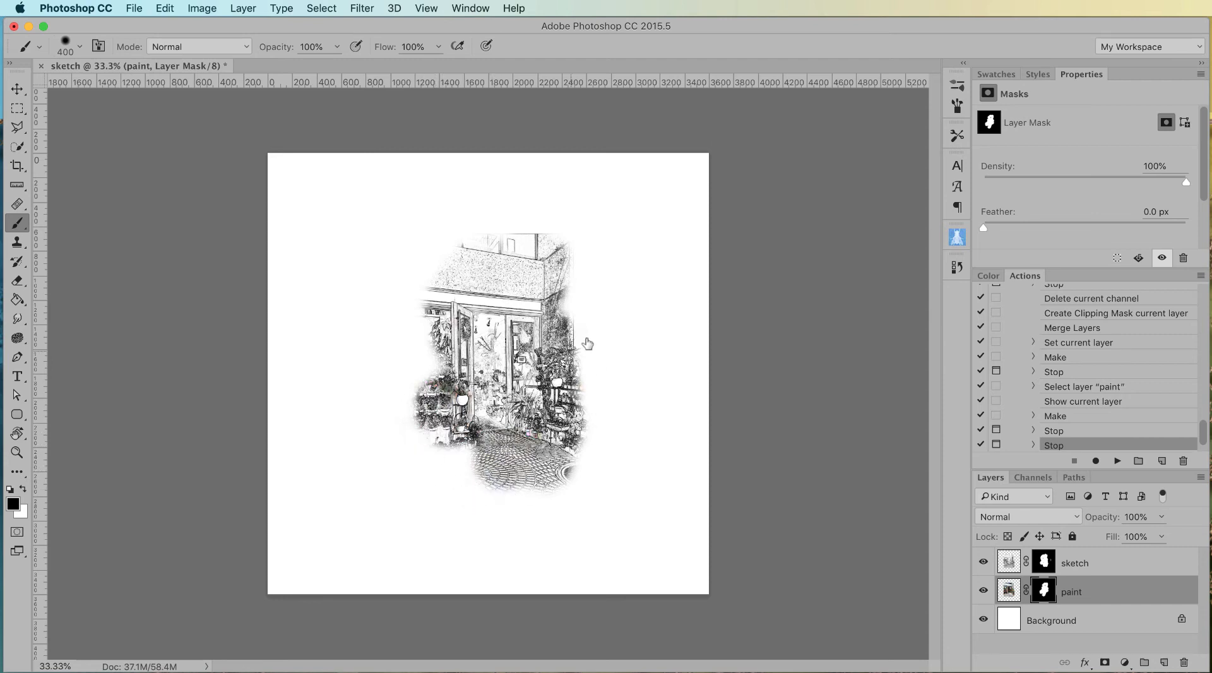
Stamp white on the paint layer's mask with the 1404 px irregular brush to reveal the doorway, flowers and paving in colour.
click(957, 84)
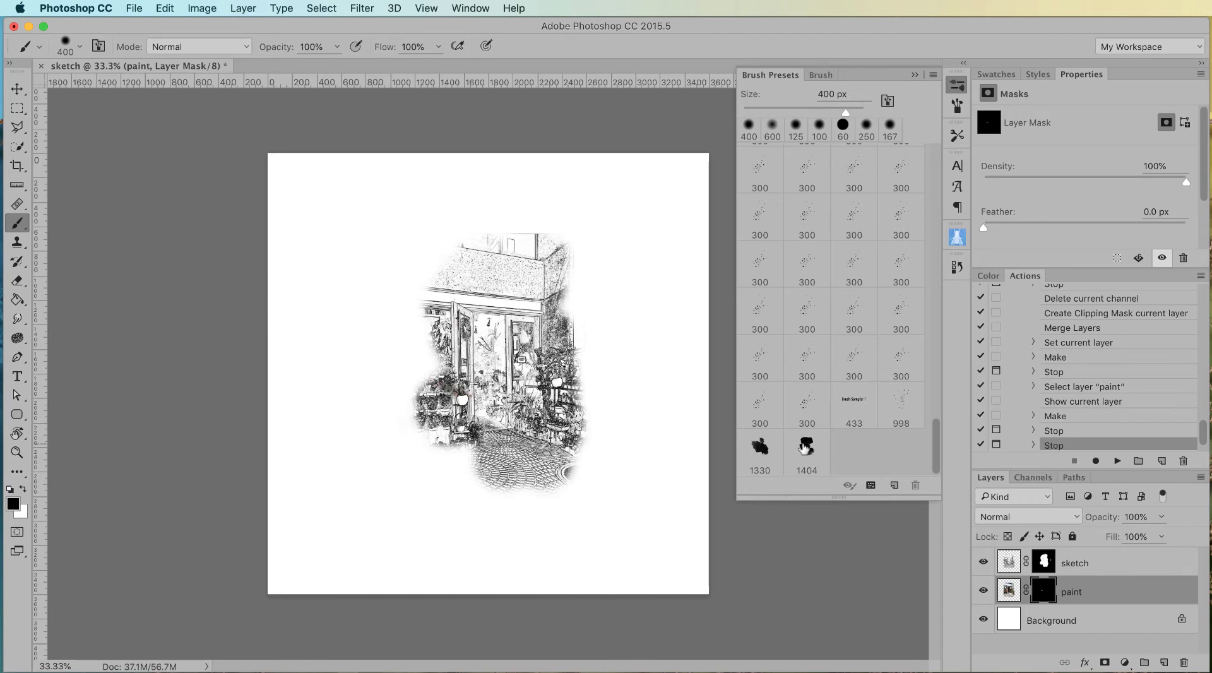
click(808, 447)
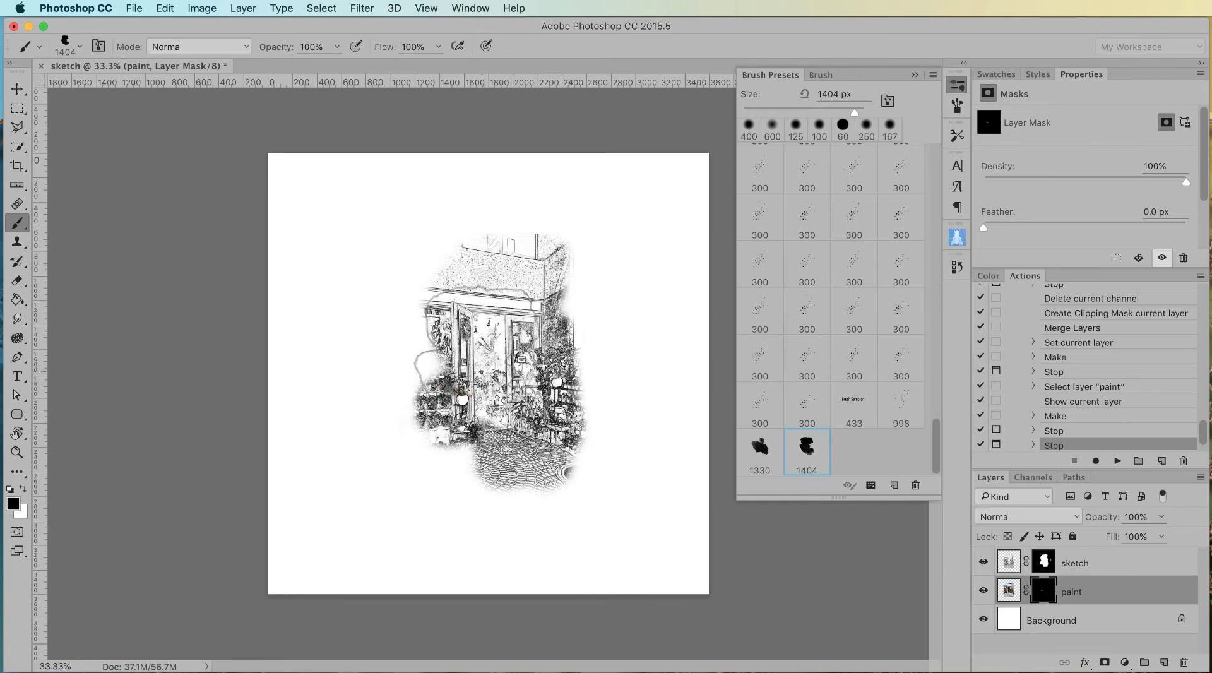
key(x)
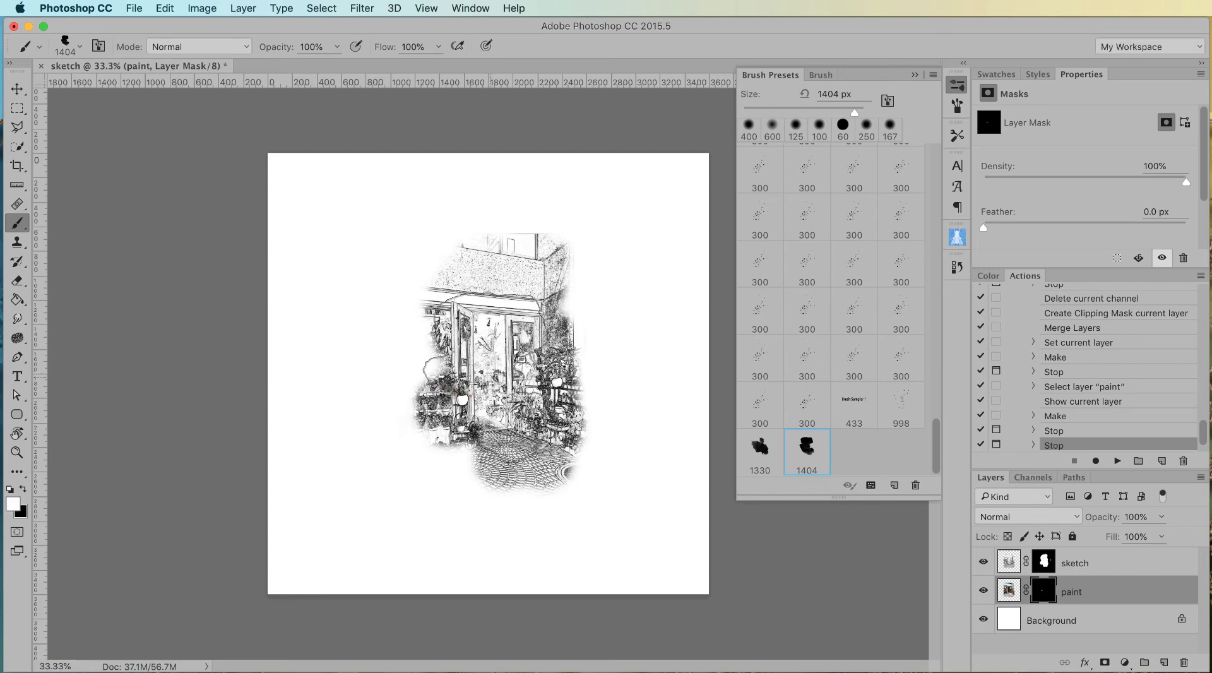
click(493, 378)
click(524, 328)
click(453, 344)
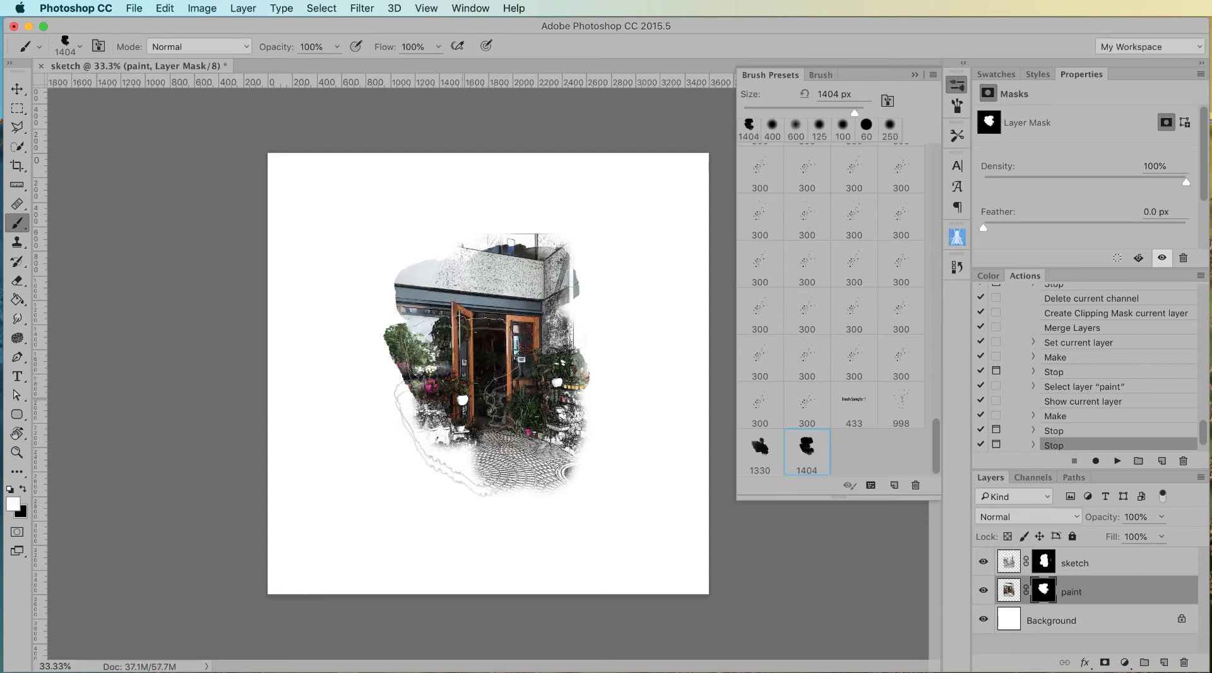
click(542, 435)
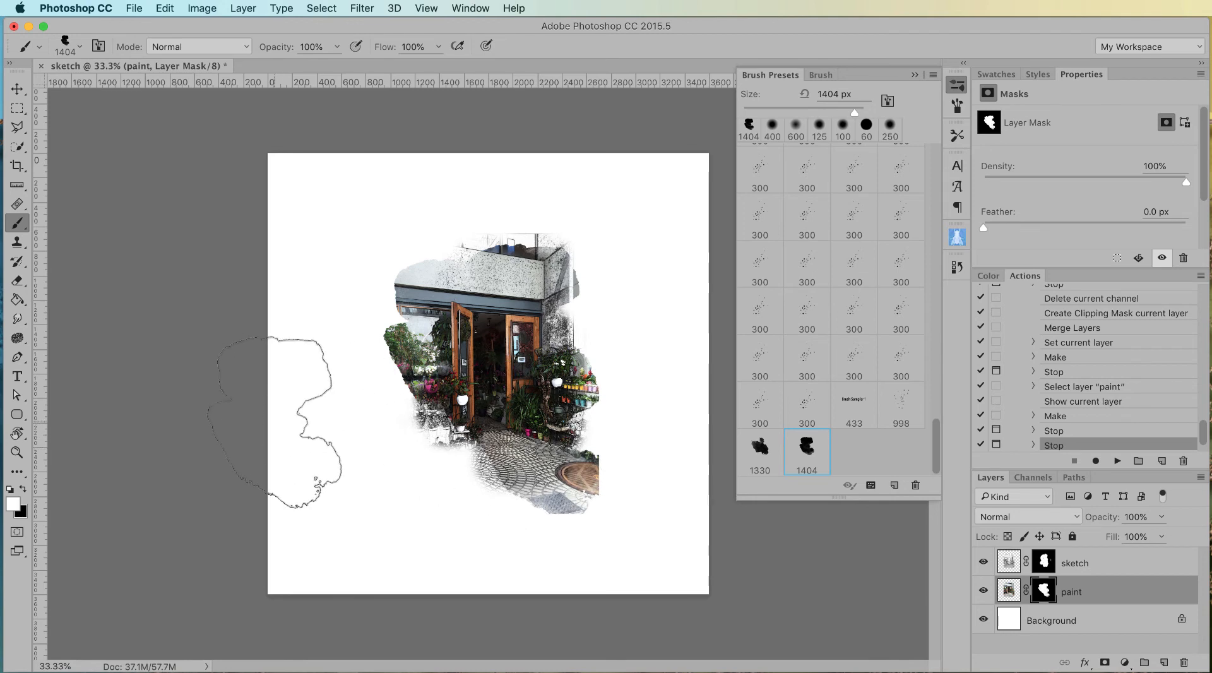
Stamp black on the paint layer's mask to break up the hard edge of the paving, and close the brush presets.
key(x)
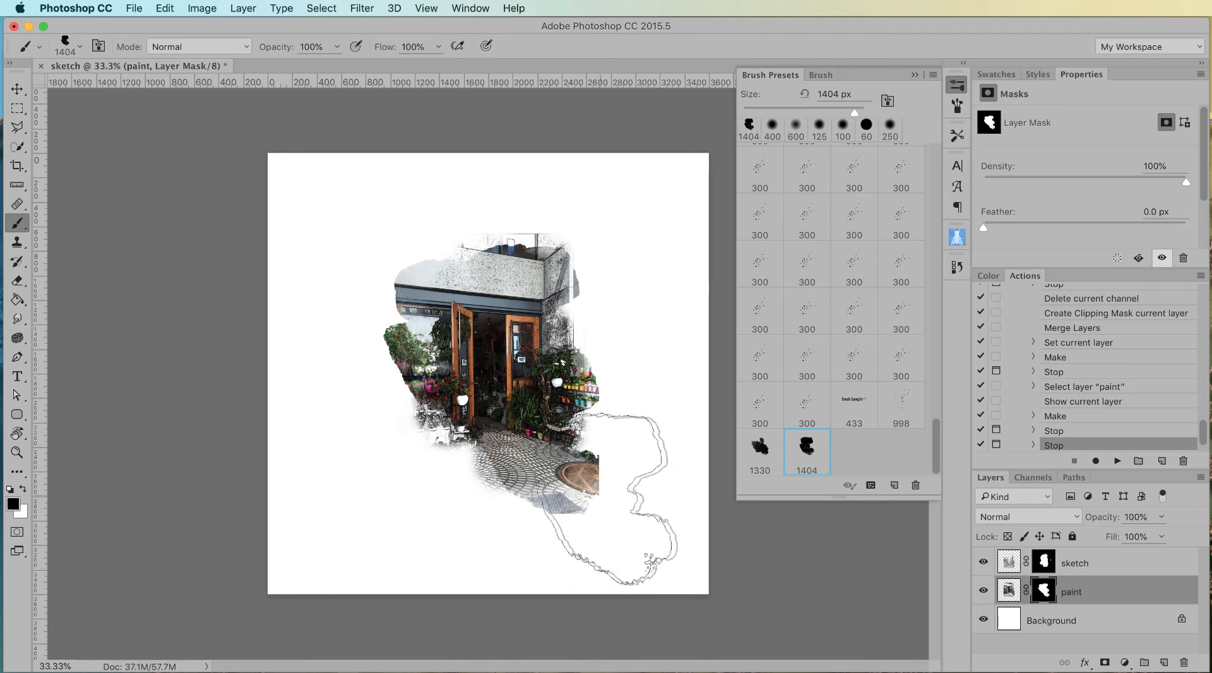
click(636, 497)
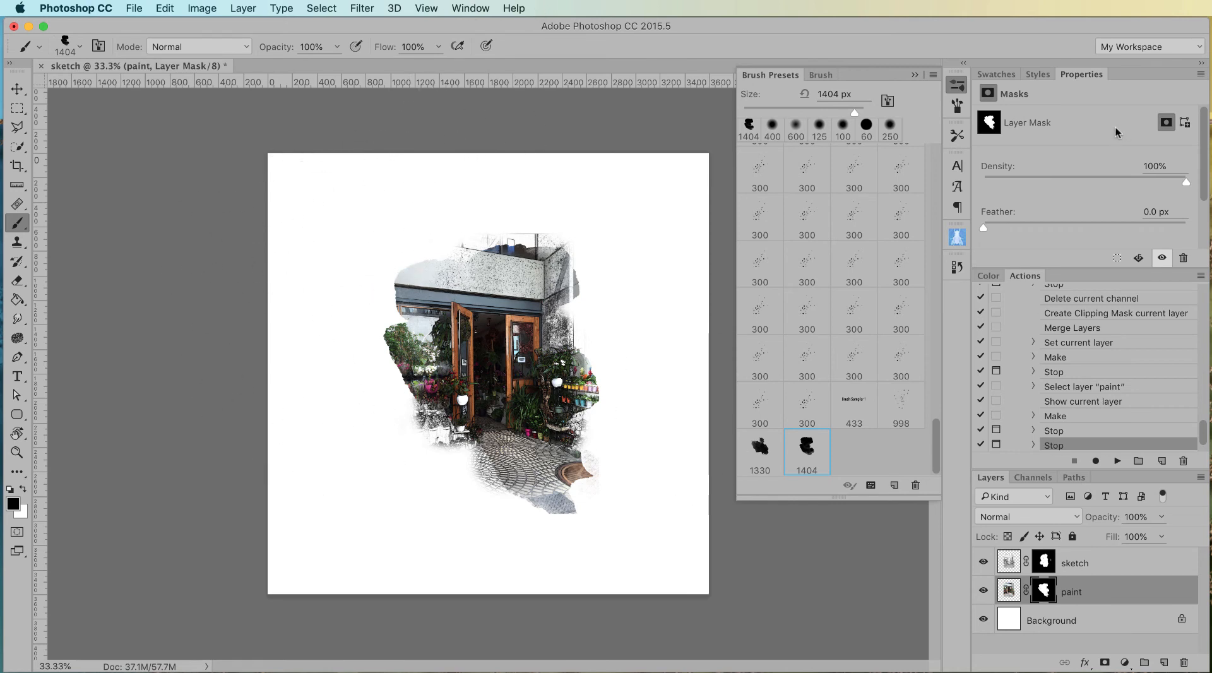
click(915, 74)
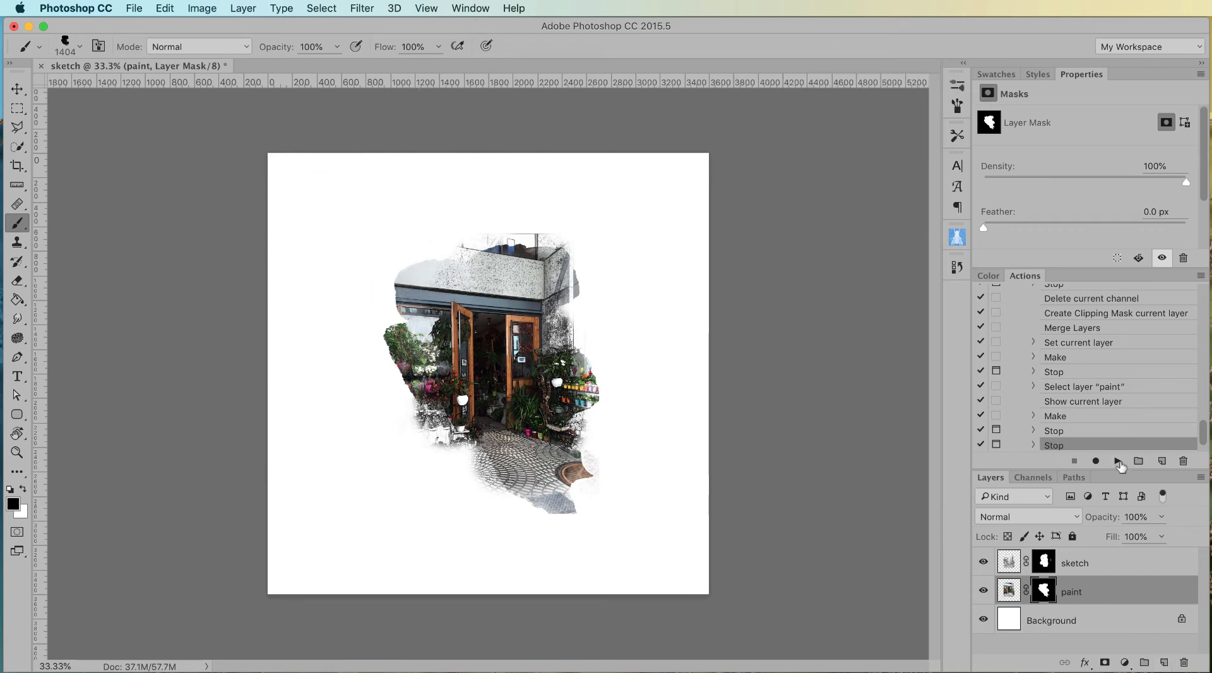
Resume the Photo Sketch action through its final stop, and lower the paint layer's opacity to 61%.
click(1117, 461)
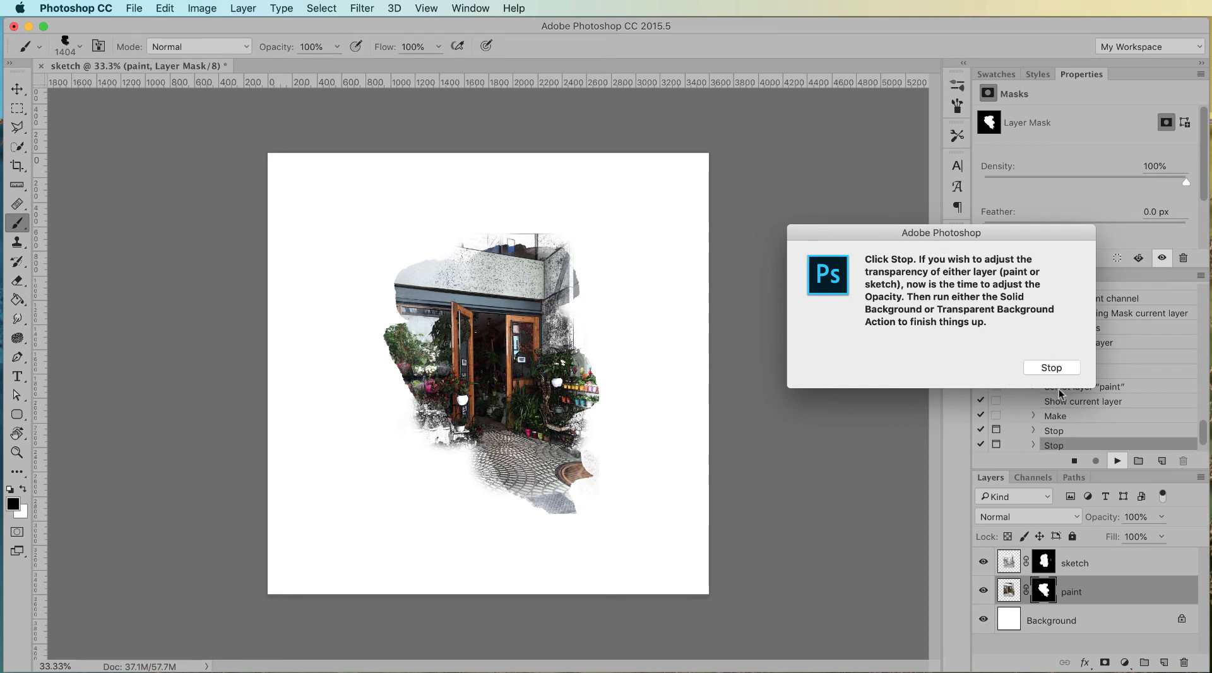
click(1052, 368)
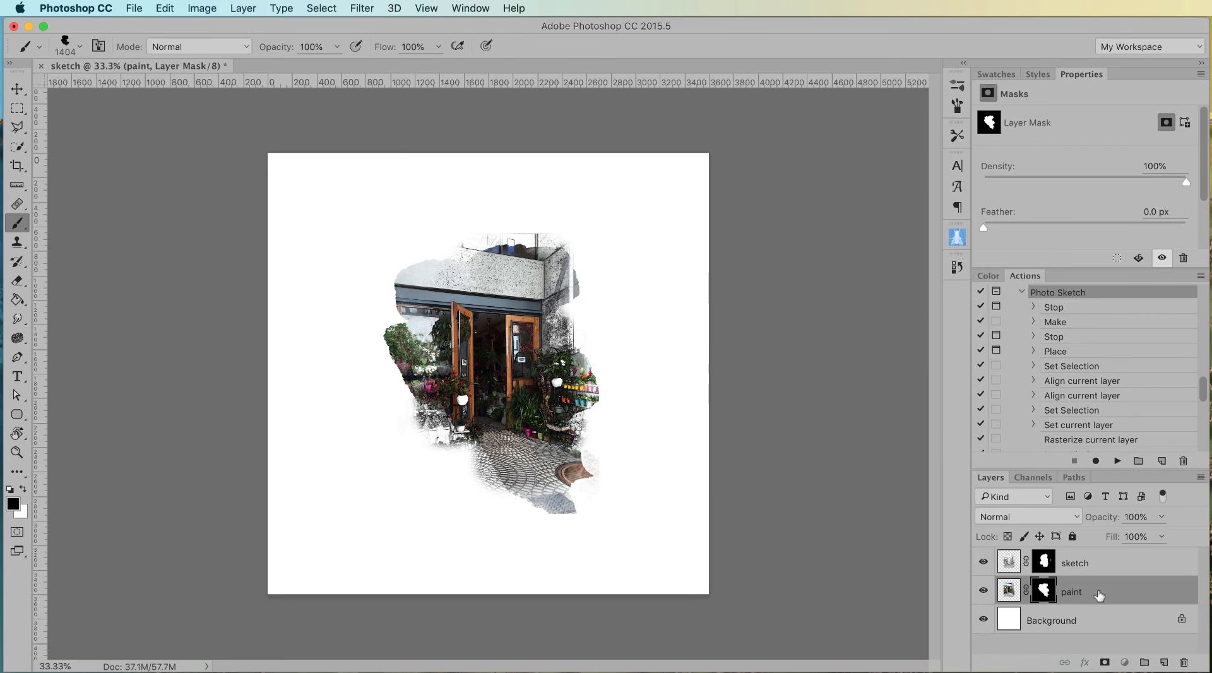
click(1098, 593)
click(1162, 516)
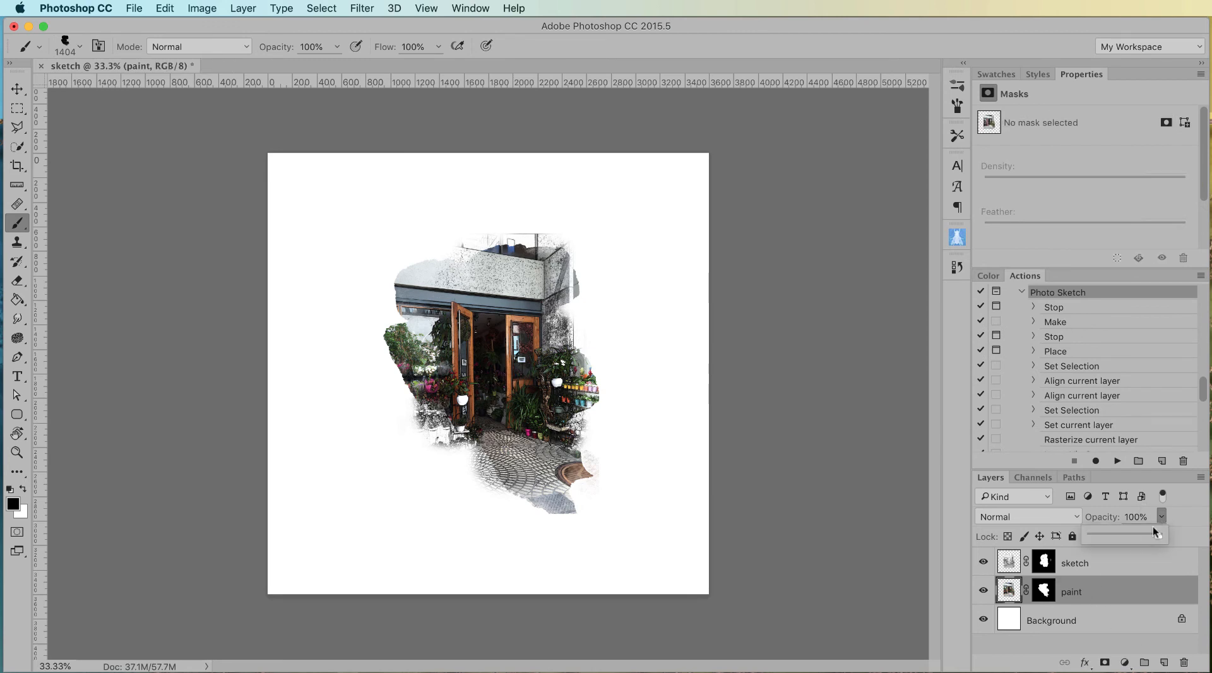
drag(1143, 533, 1131, 537)
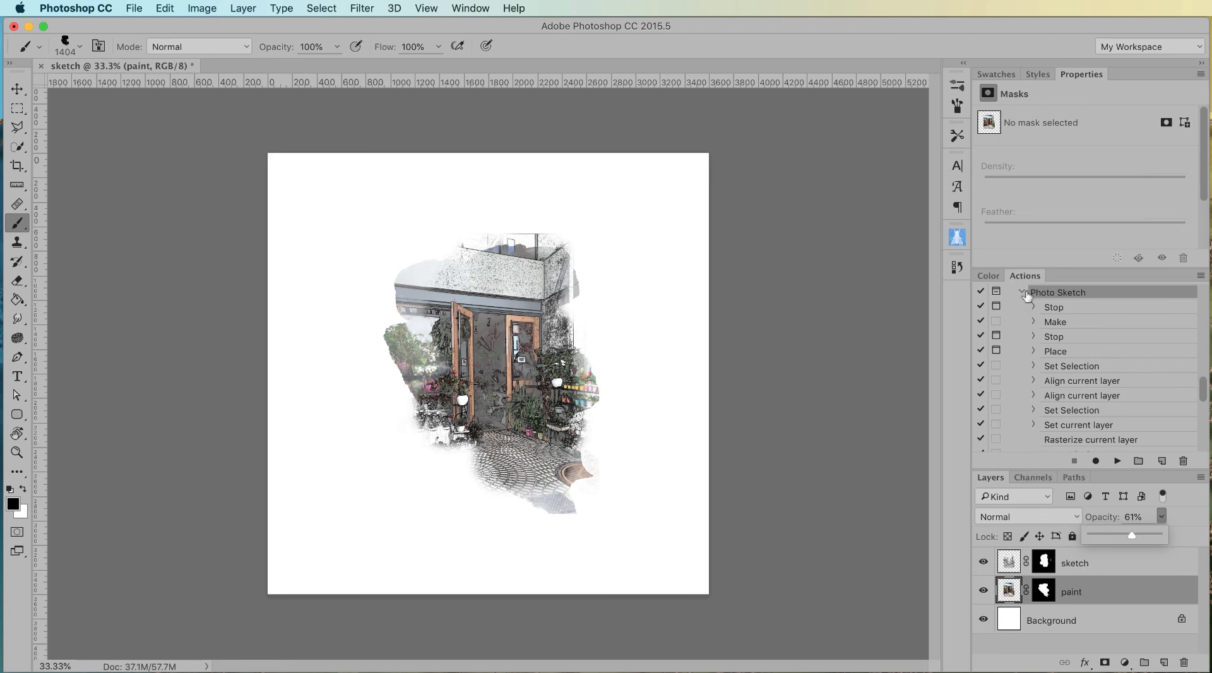
Run the Transparent Background action and save the image as sketch.png on the Desktop with smallest compression and no interlacing.
click(1021, 292)
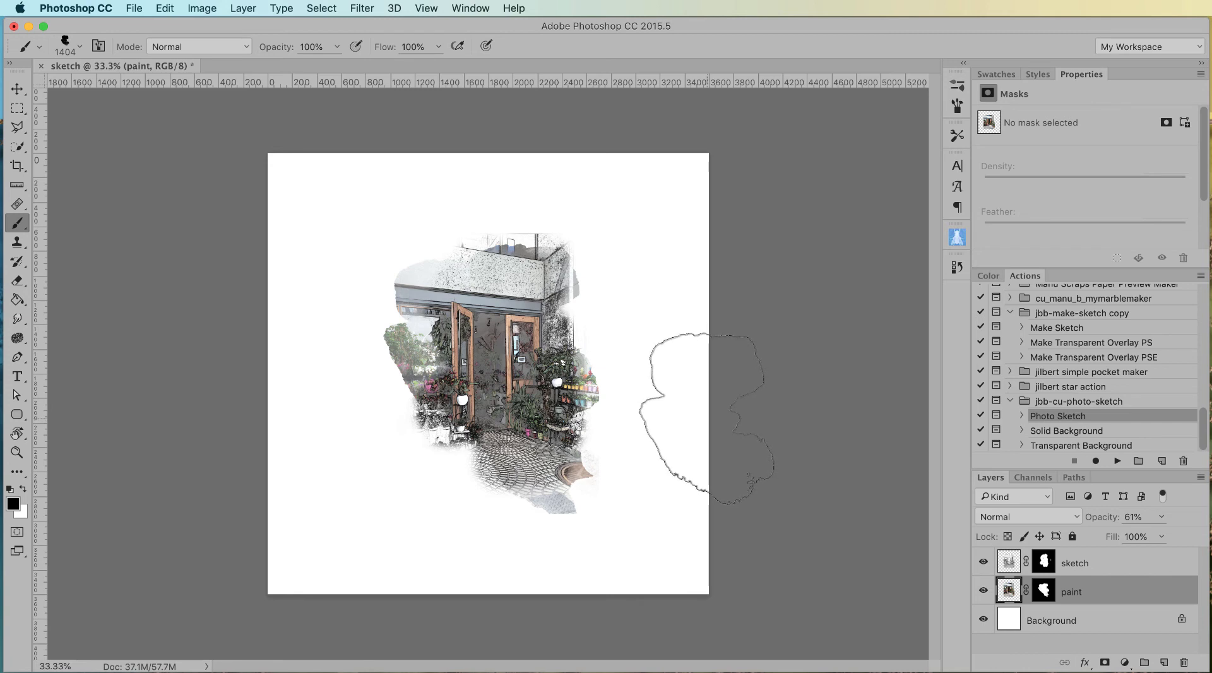
click(1142, 448)
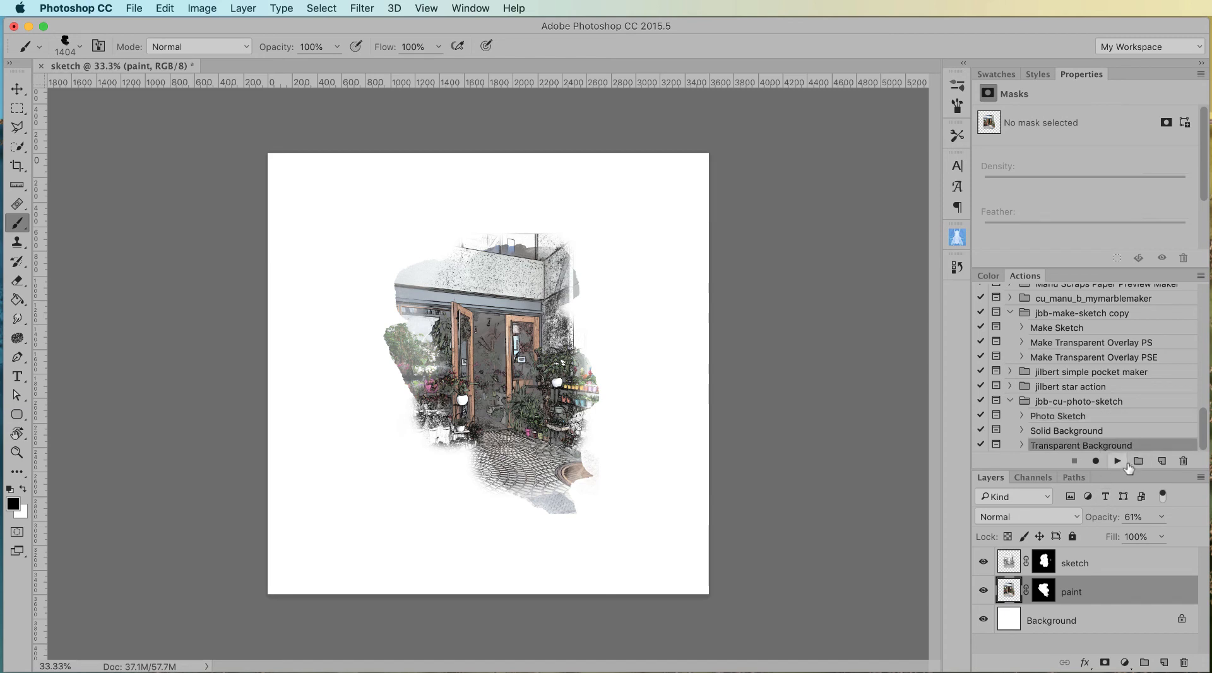
click(1125, 463)
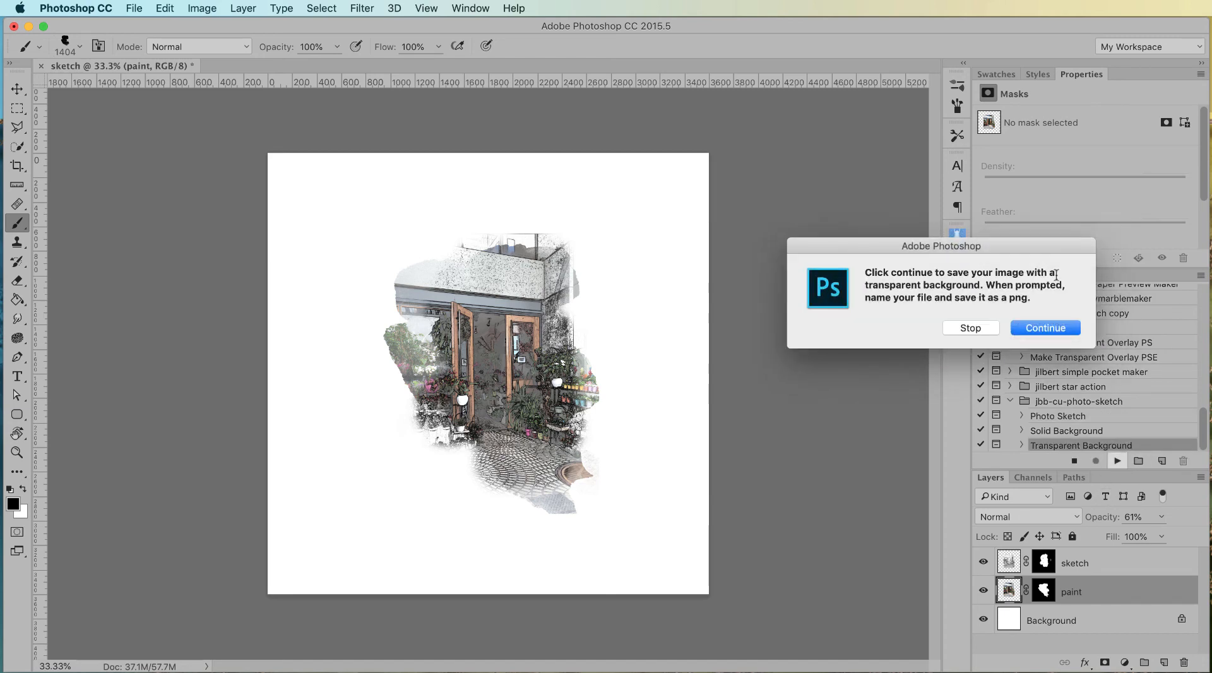
click(1036, 337)
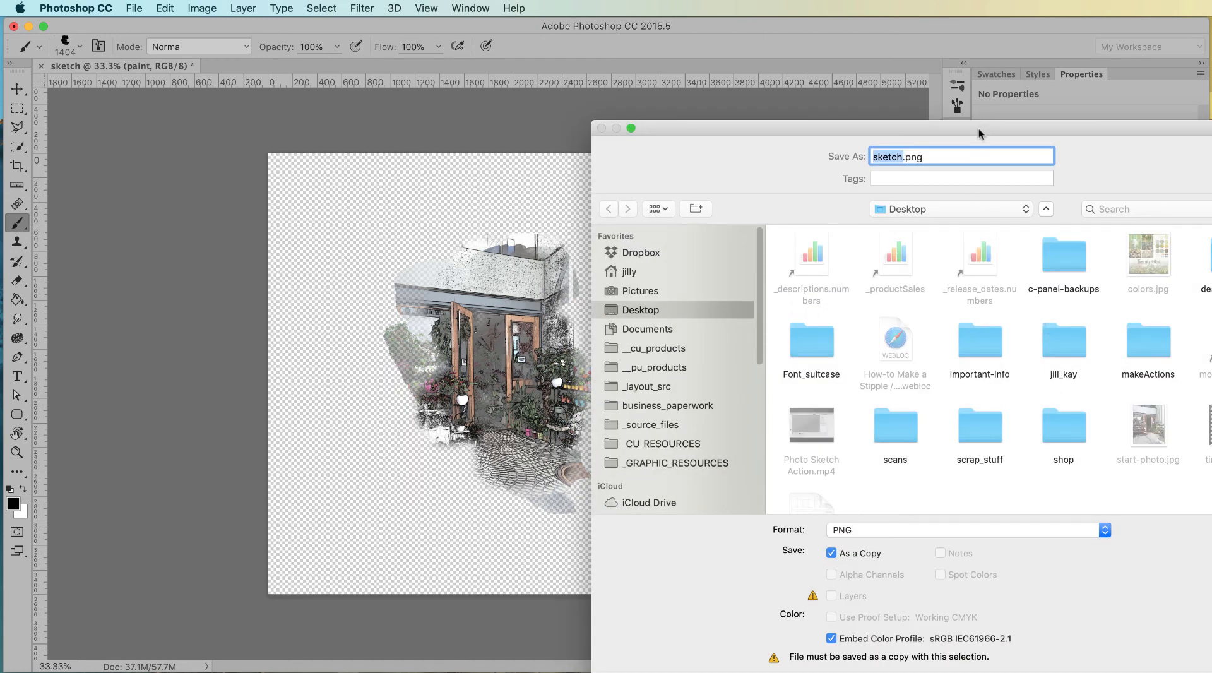
drag(979, 128, 864, 52)
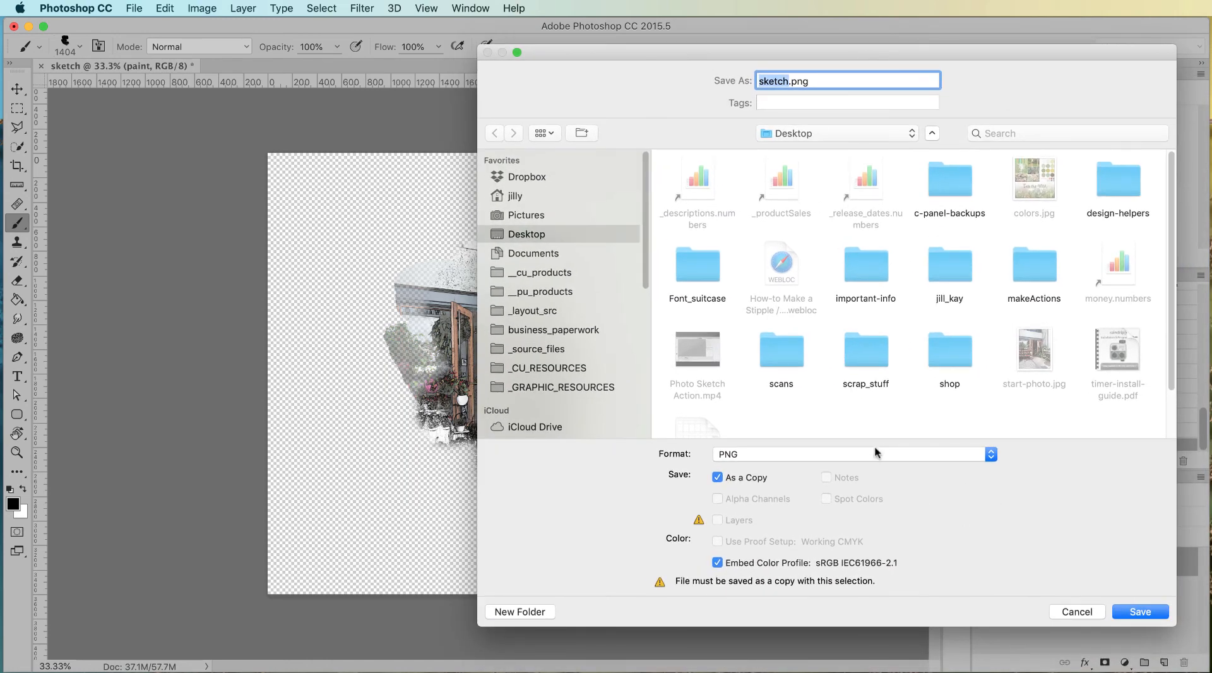
click(1163, 614)
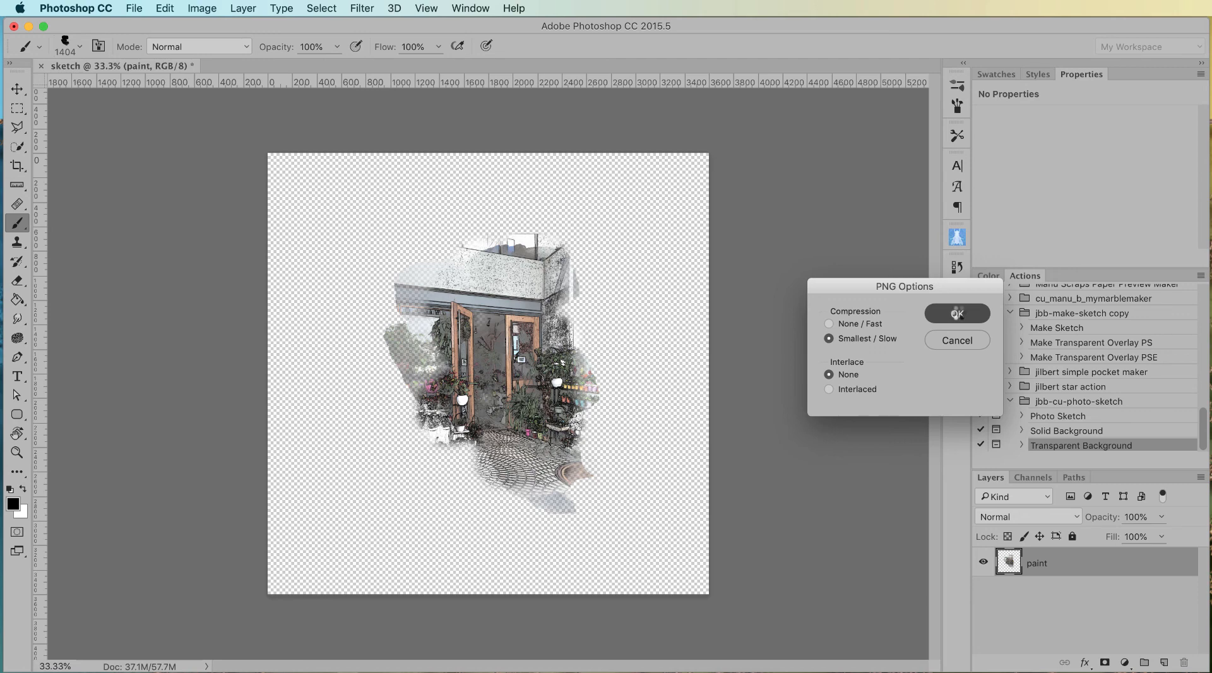
click(957, 314)
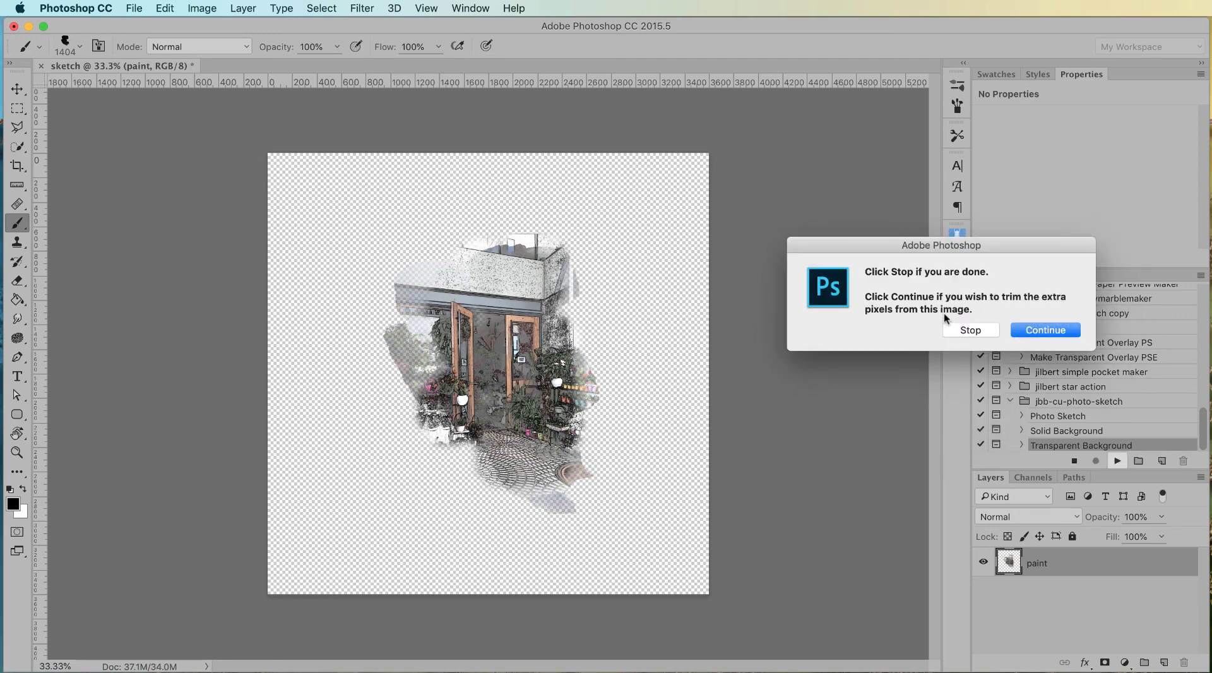
Continue the action to trim the extra pixels, replace sketch.png on the Desktop with the trimmed version, and end the action.
drag(1002, 244, 952, 365)
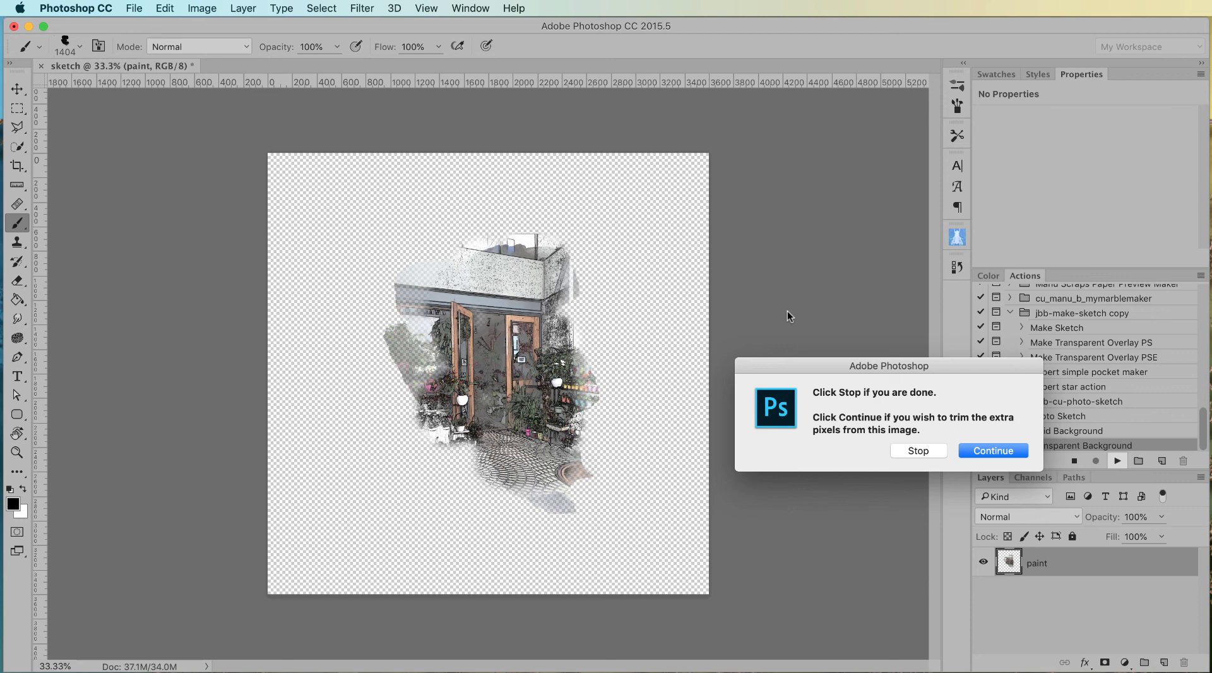
click(984, 452)
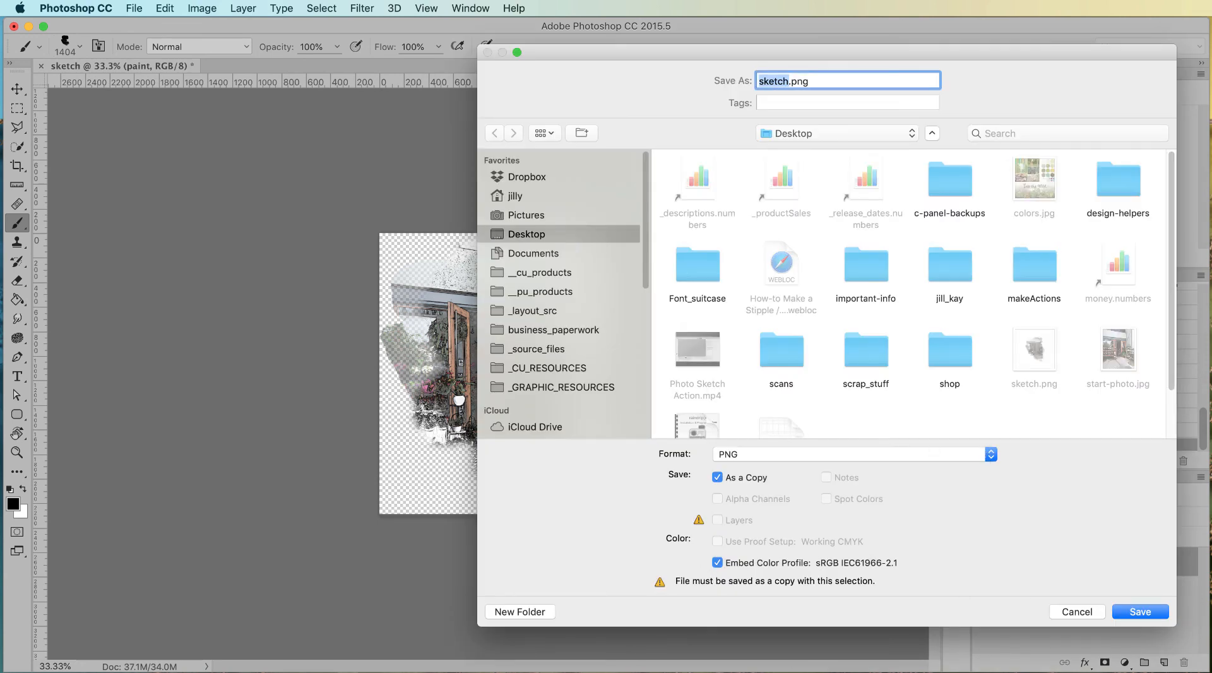
click(1132, 612)
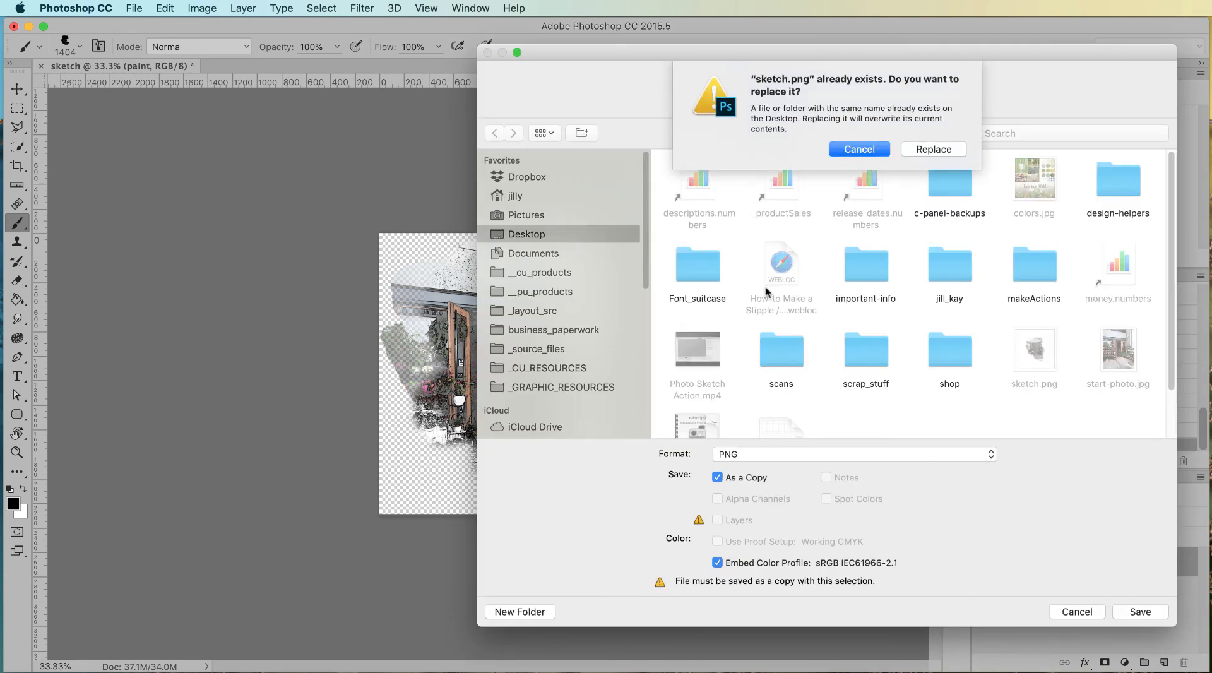
click(926, 150)
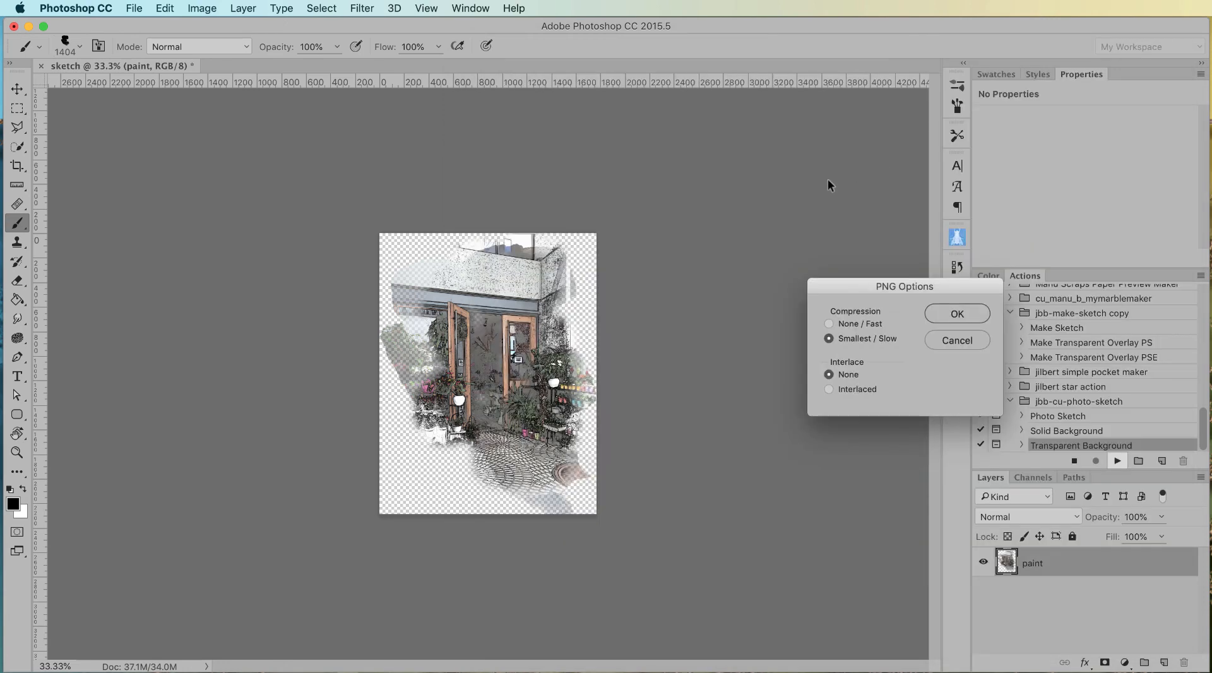
click(971, 315)
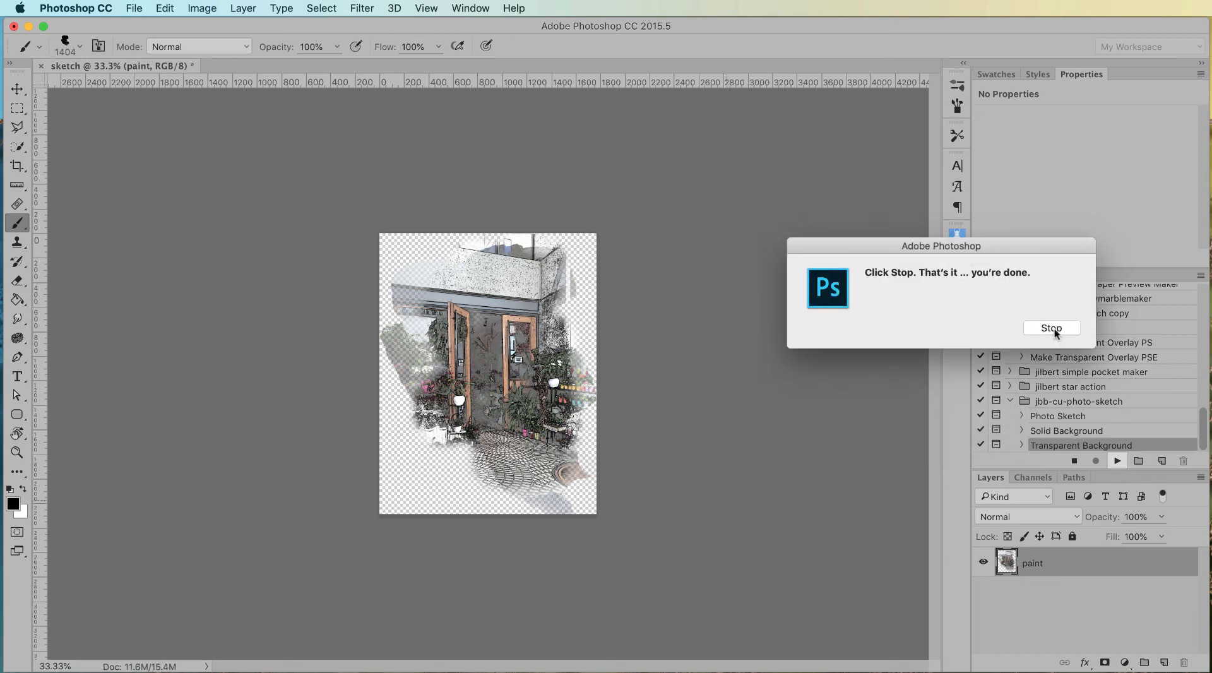
click(1052, 329)
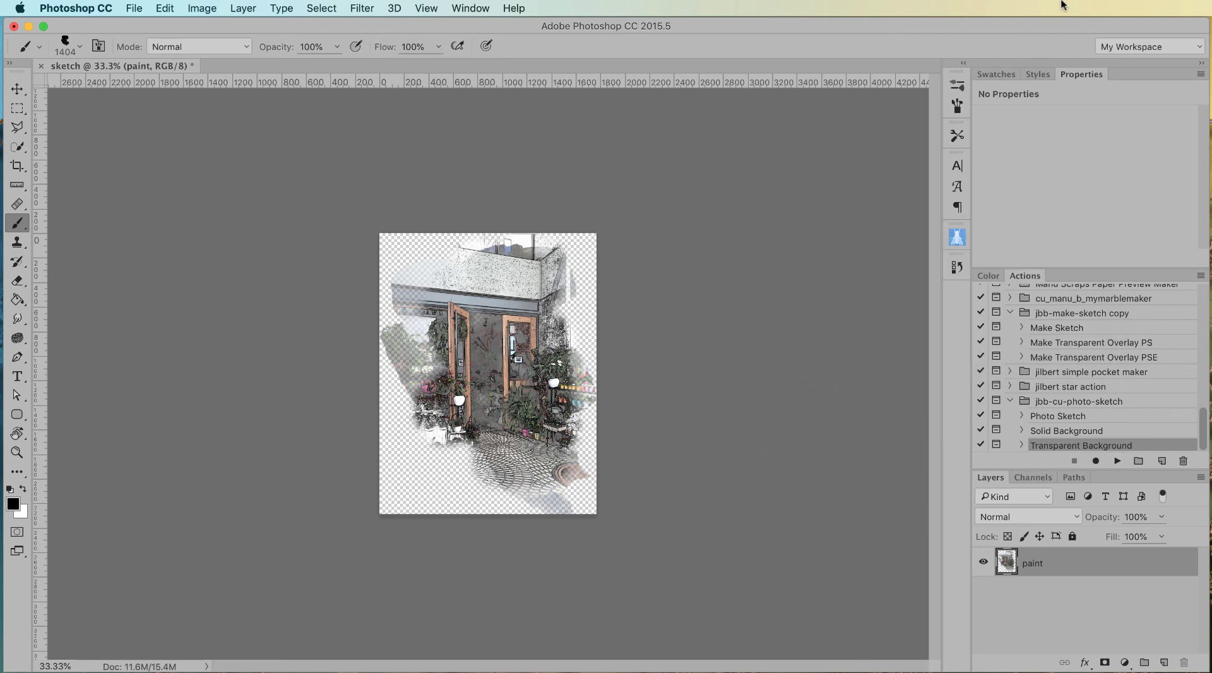
Look through the commands and stops recorded in the Photo Sketch action, and collapse its list again.
click(1020, 416)
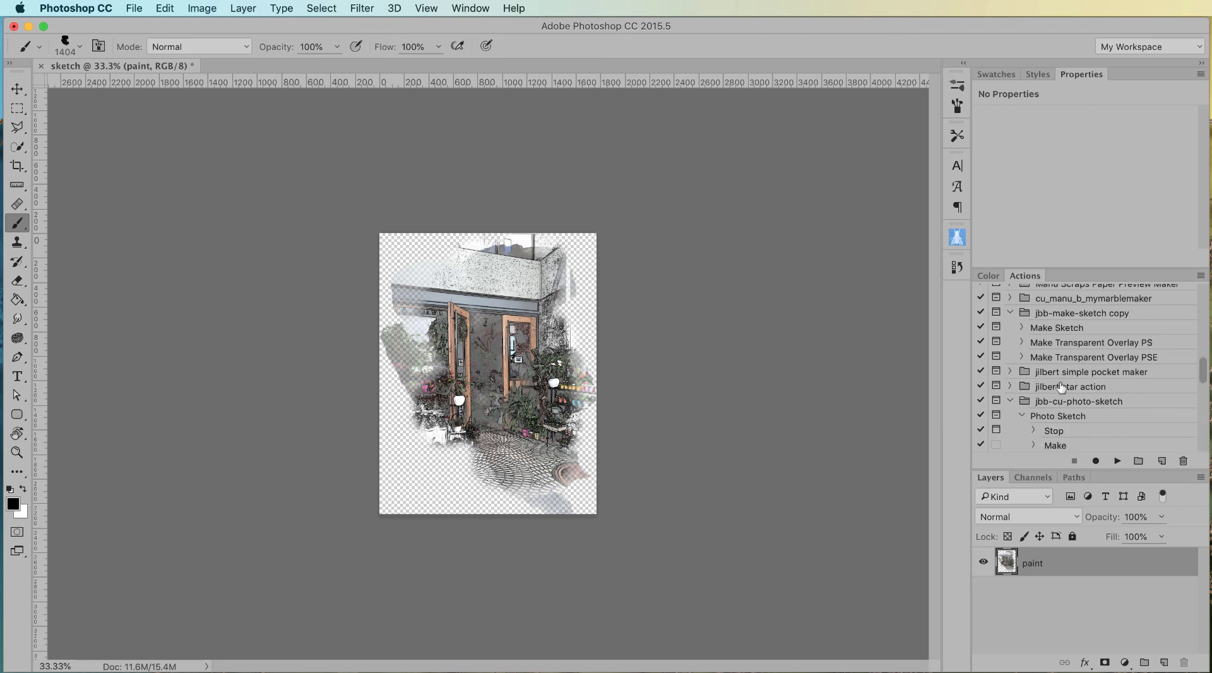
scroll(1059, 377, down, 5)
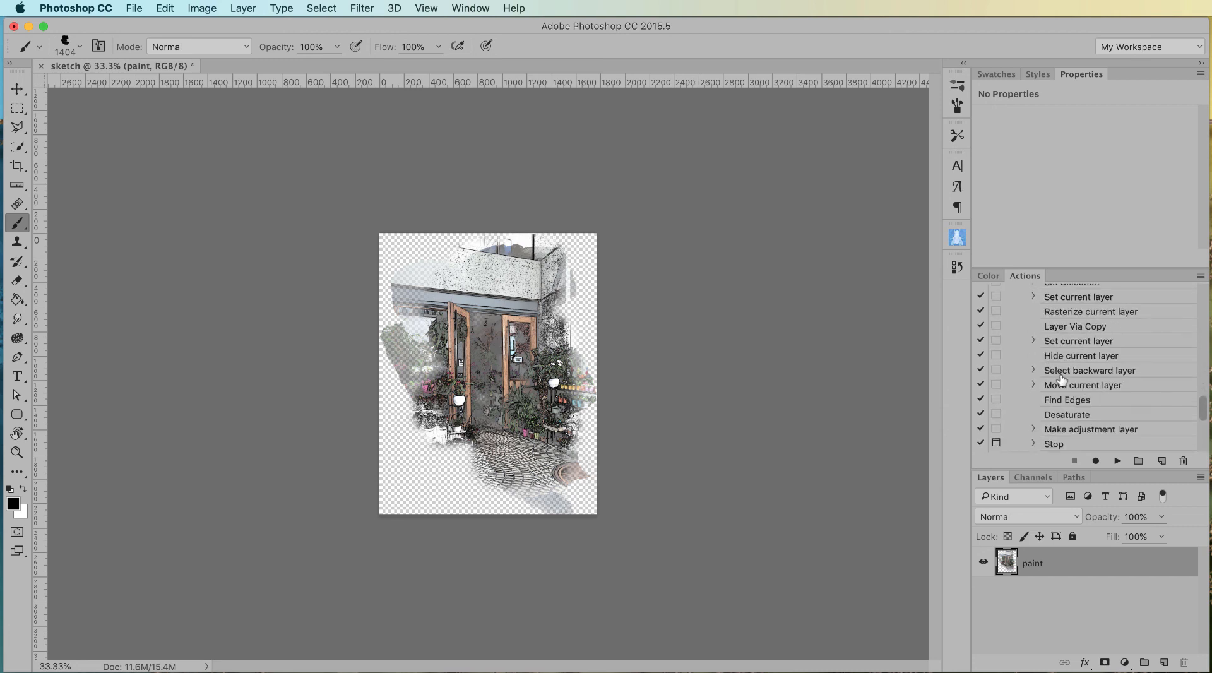
scroll(1062, 380, down, 4)
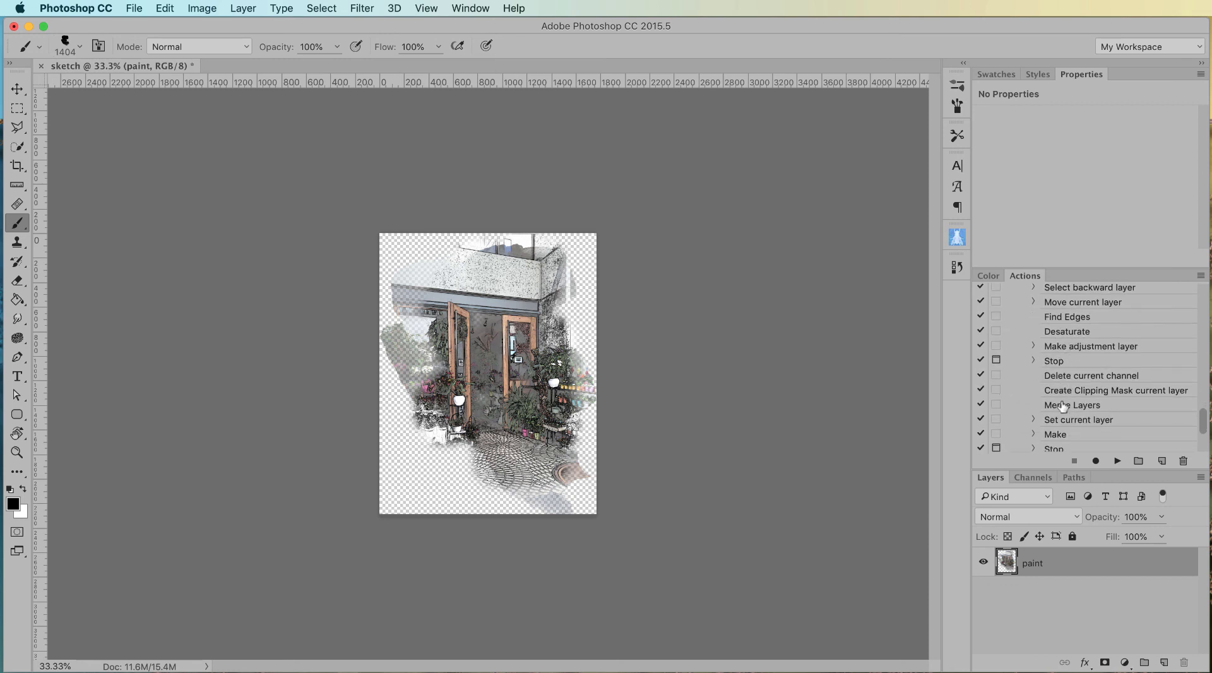
scroll(1060, 404, up, 5)
scroll(1049, 397, up, 3)
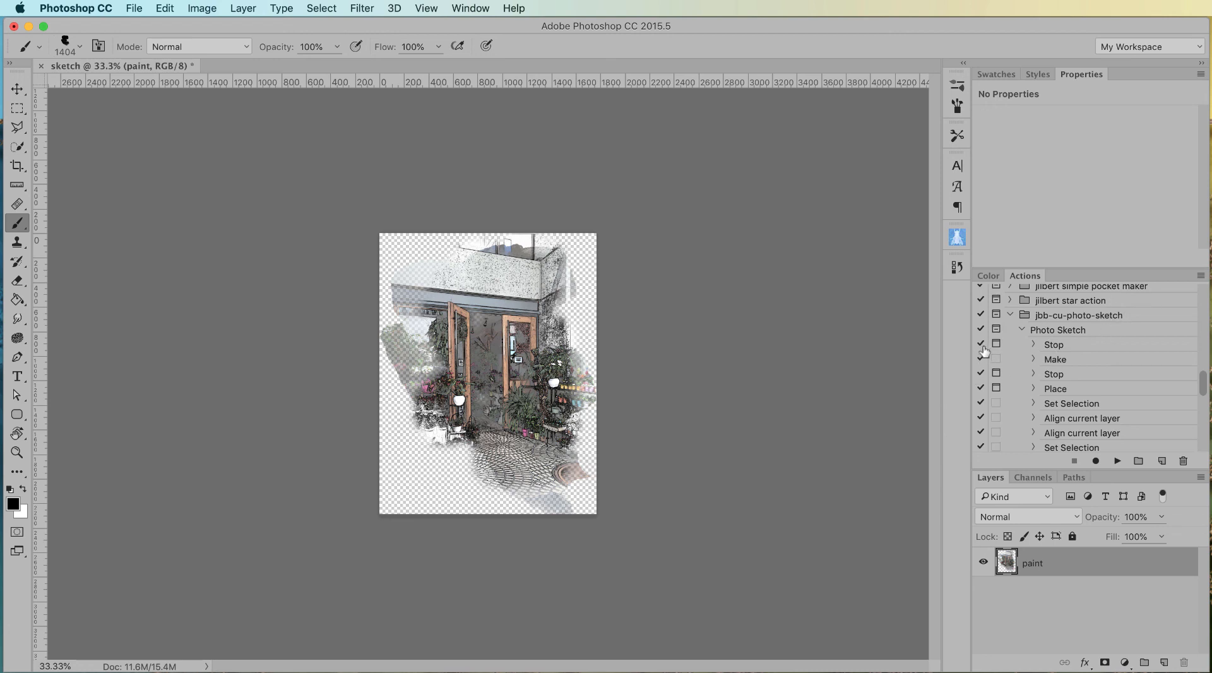
click(1021, 330)
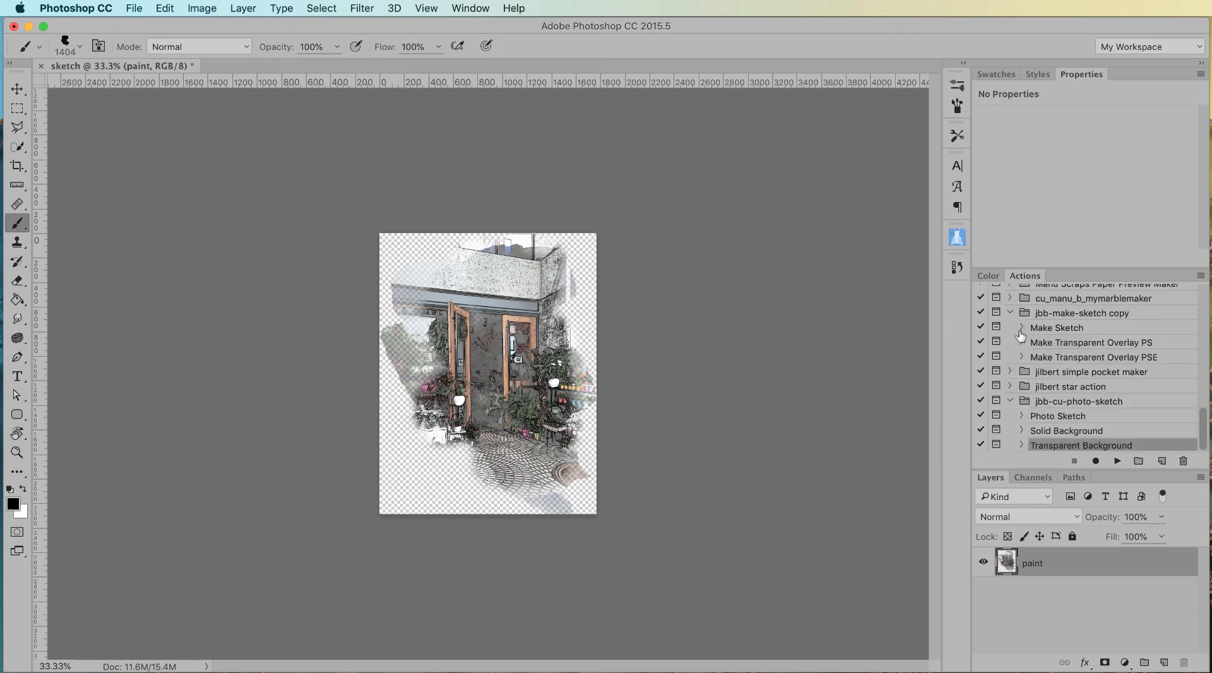
Collapse the jbb-make-sketch copy action set, leaving the jilbert swag maker action set closed as well.
click(1010, 313)
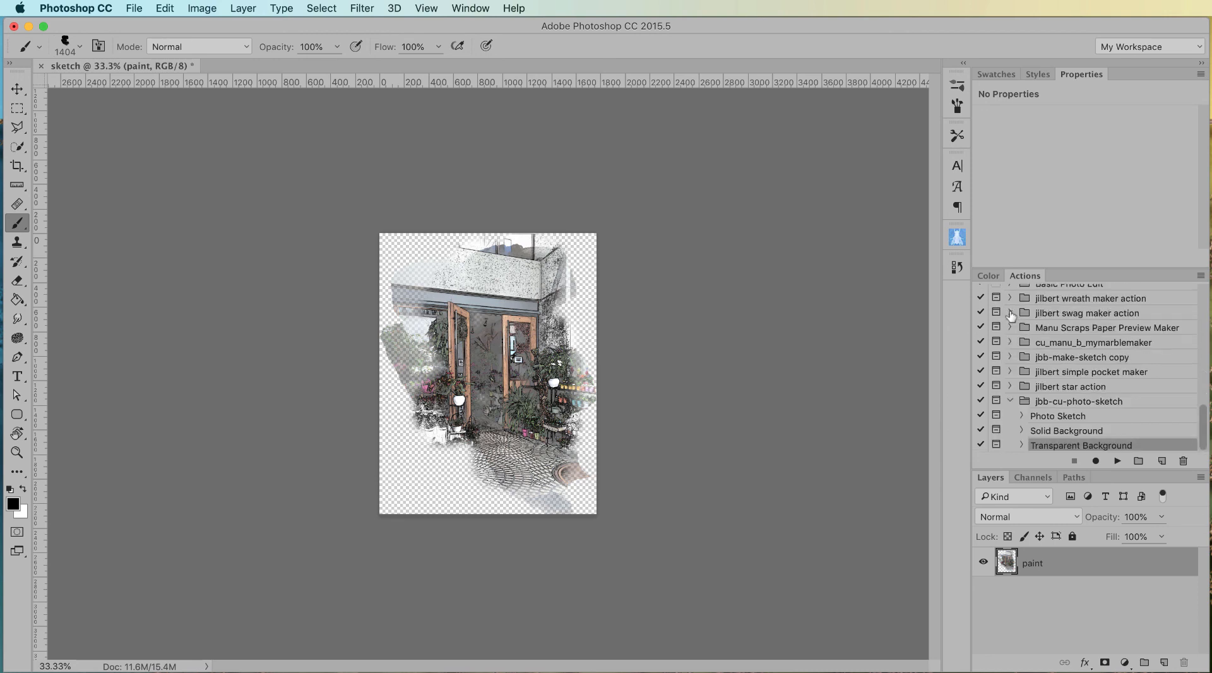
click(1010, 313)
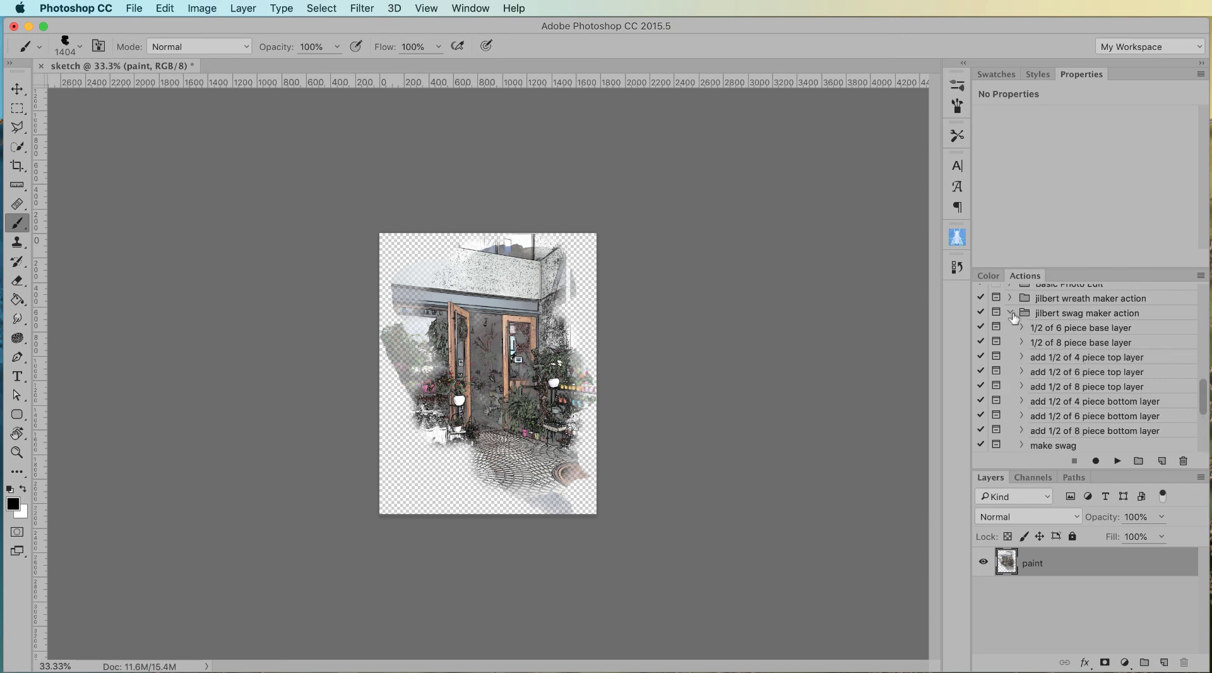
click(1010, 313)
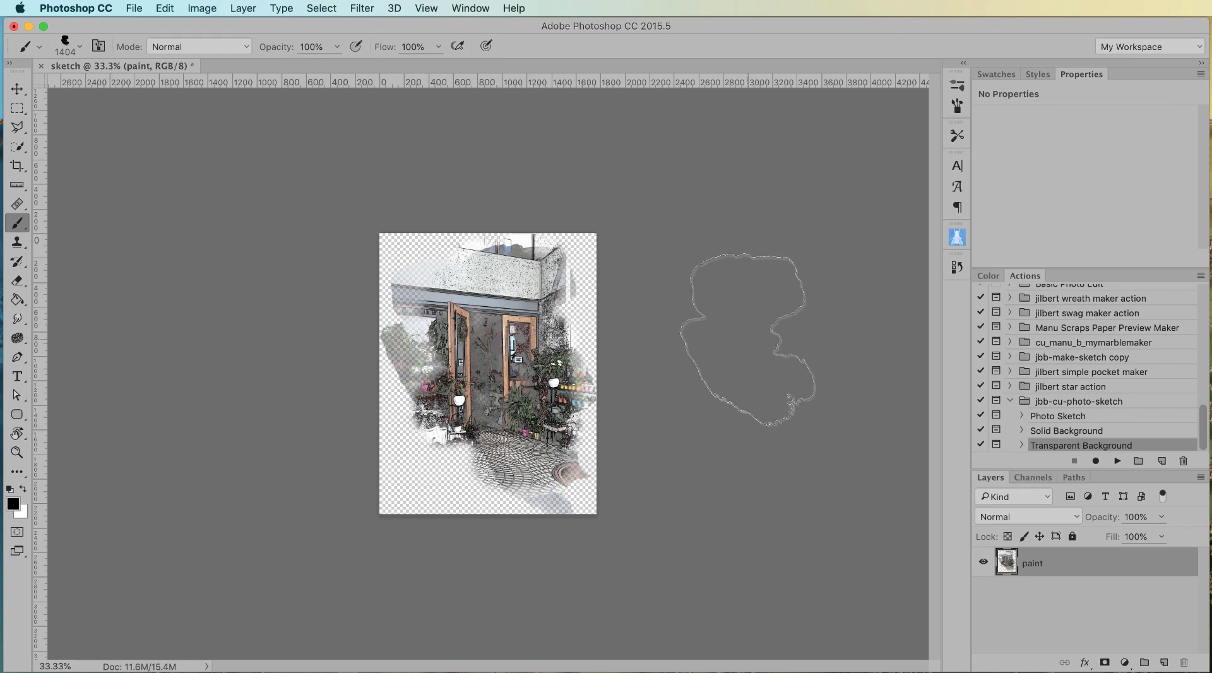
scroll(813, 505, up, 2)
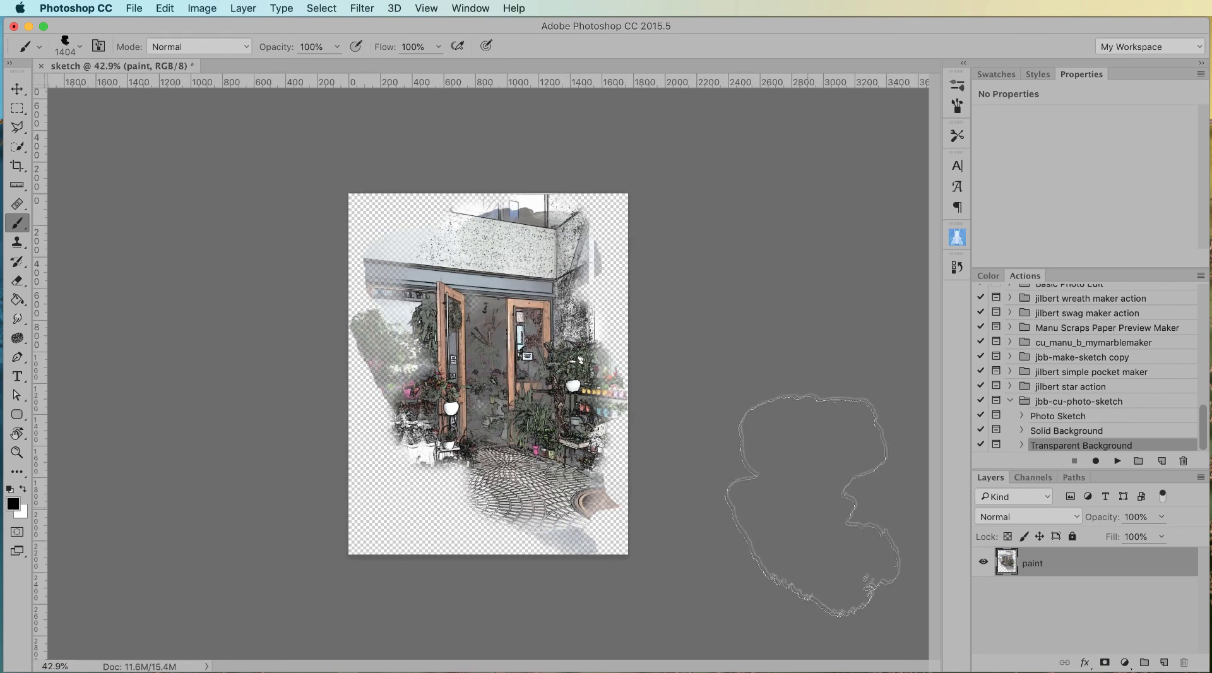